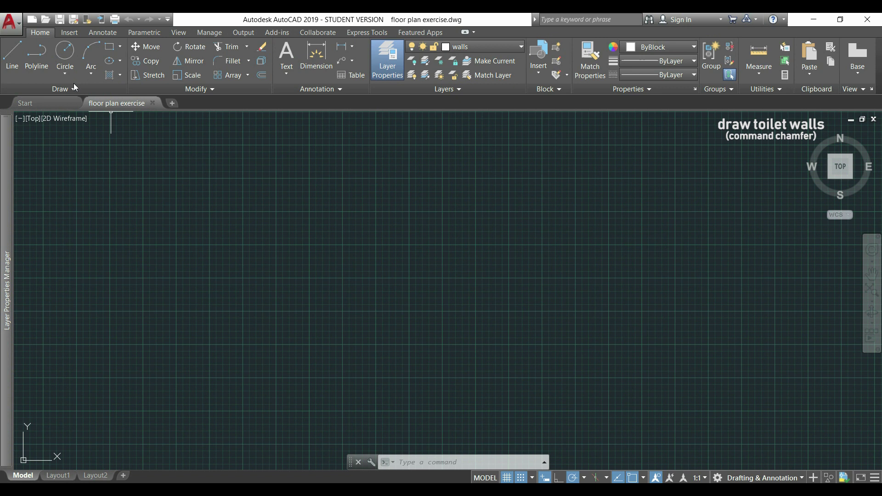
# Draw a polyline wall corner running 1.4 units up, then 1.4 units left.
pyautogui.click(43, 60)
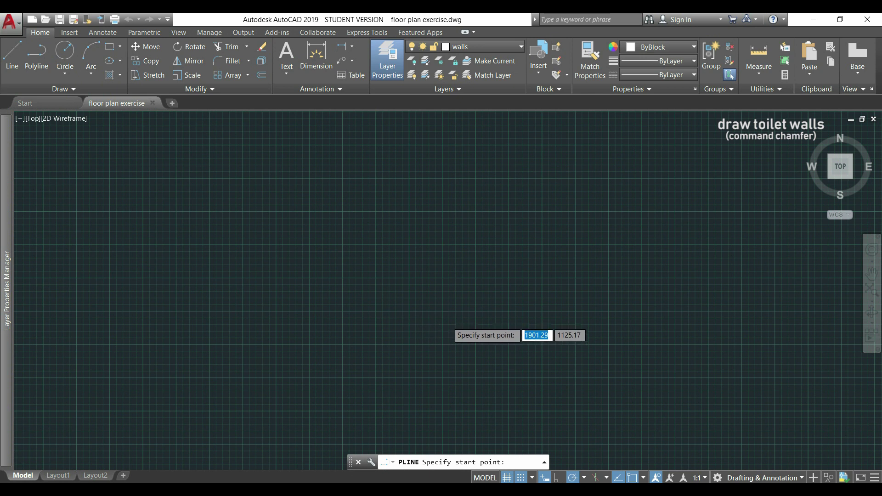
pyautogui.scroll(2, 441, 317)
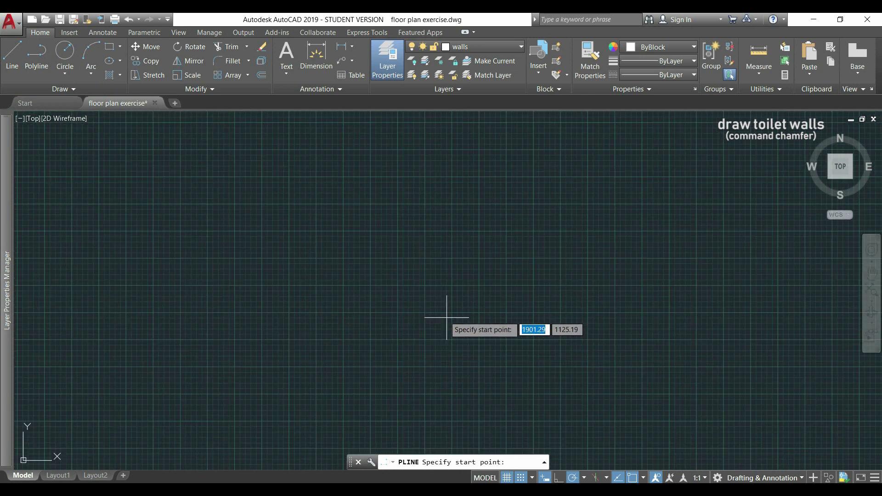
pyautogui.click(415, 269)
pyautogui.scroll(1, 455, 176)
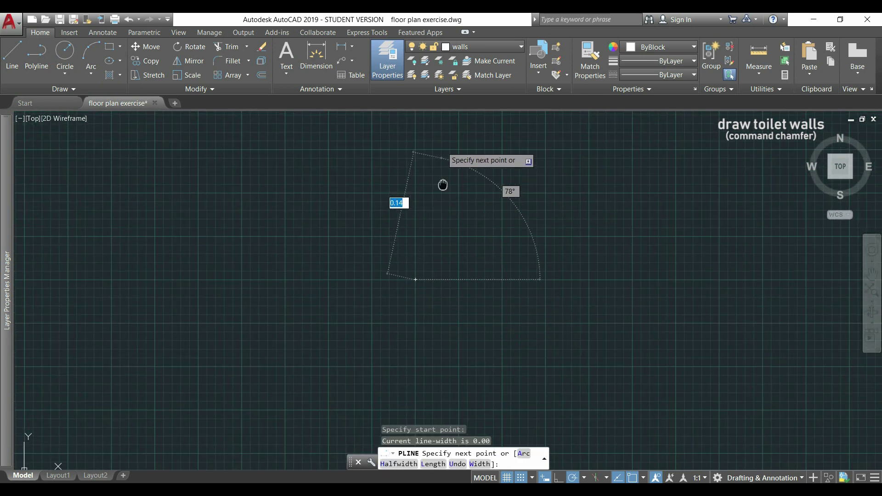
pyautogui.scroll(1, 455, 221)
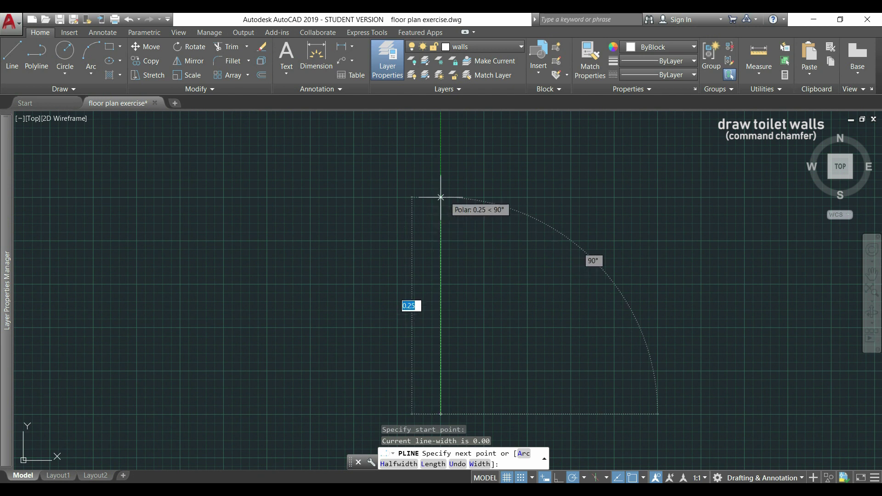
pyautogui.write('1.4')
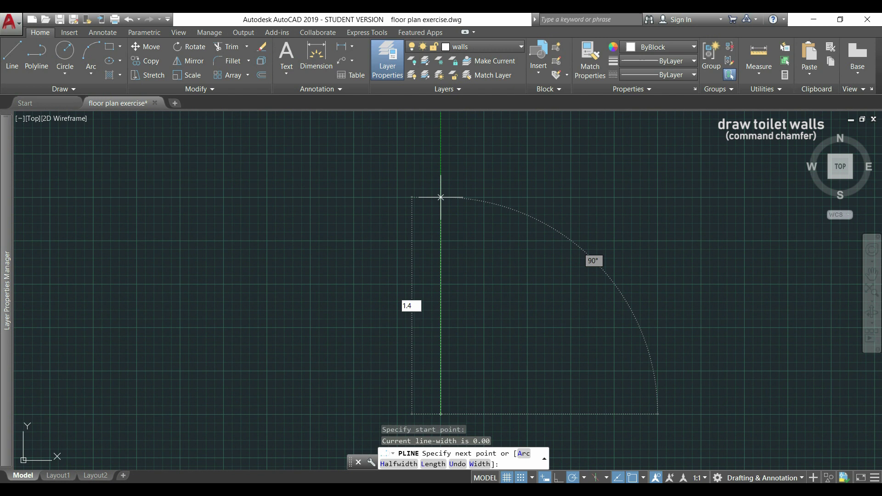
pyautogui.press('Return')
pyautogui.scroll(-2, 441, 197)
pyautogui.scroll(-2, 444, 190)
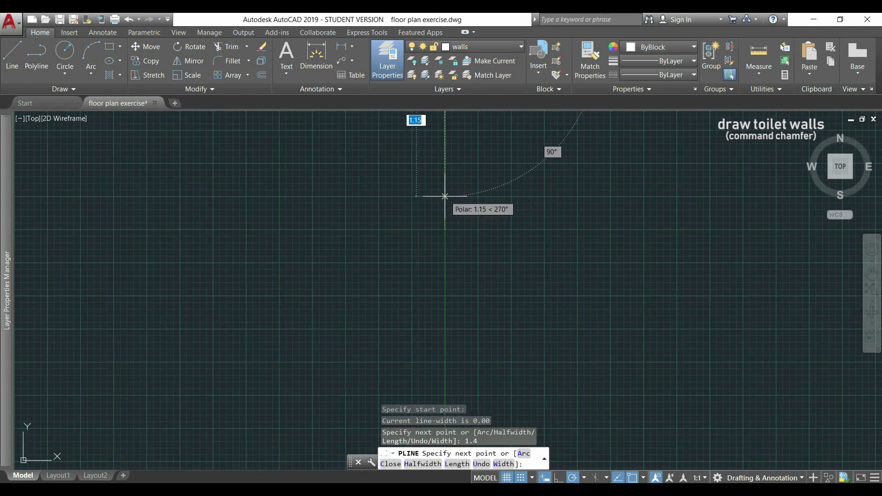
pyautogui.moveTo(388, 153); pyautogui.dragTo(437, 337, button='middle')
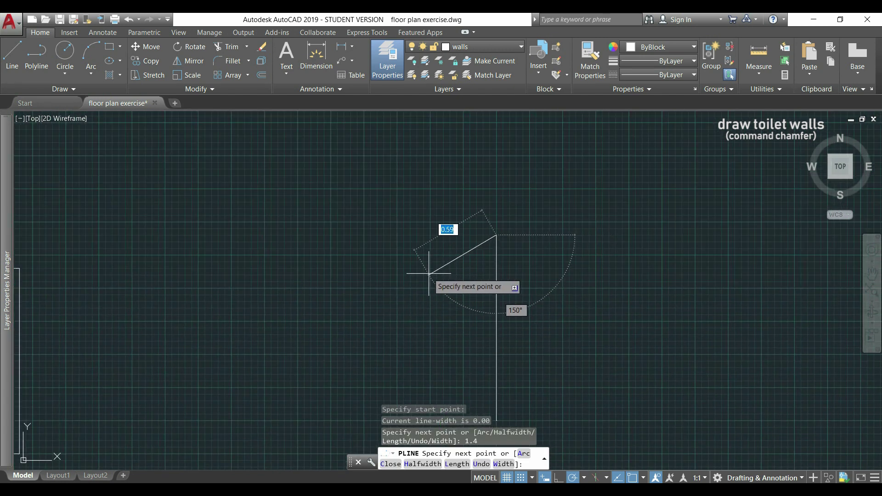
pyautogui.scroll(-2, 437, 222)
pyautogui.moveTo(437, 222); pyautogui.dragTo(438, 221, button='middle')
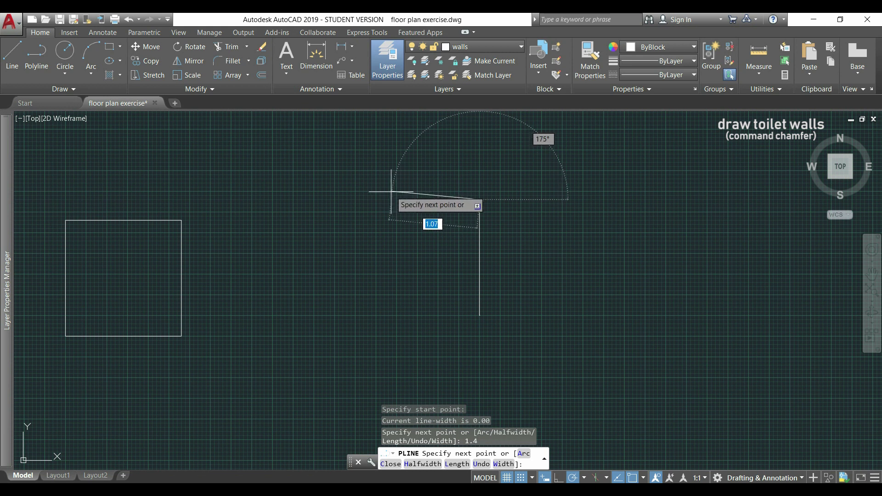
pyautogui.write('1.4')
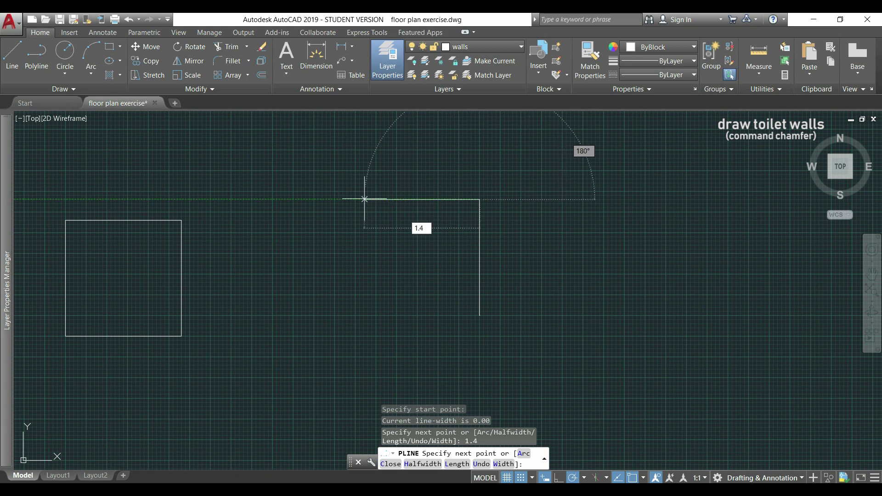
pyautogui.press('Return')
pyautogui.press('F8')
pyautogui.press('F11')
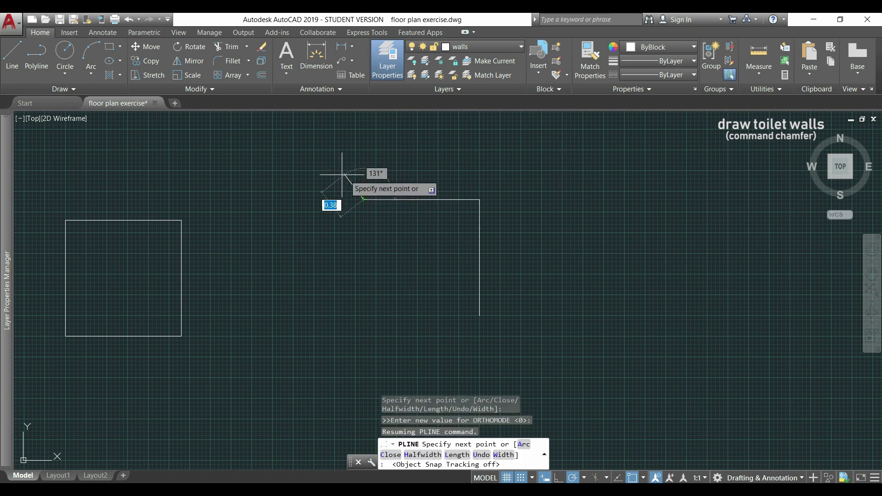
pyautogui.press('Escape')
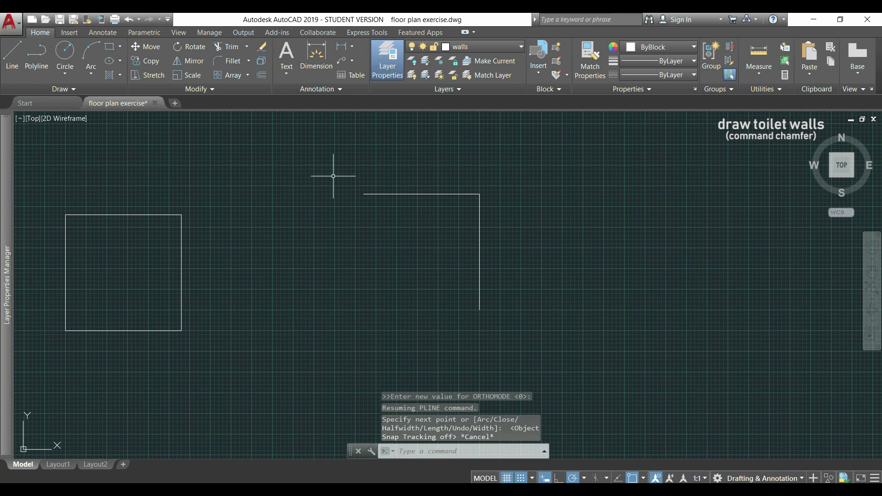
pyautogui.scroll(2, 401, 233)
pyautogui.scroll(2, 409, 238)
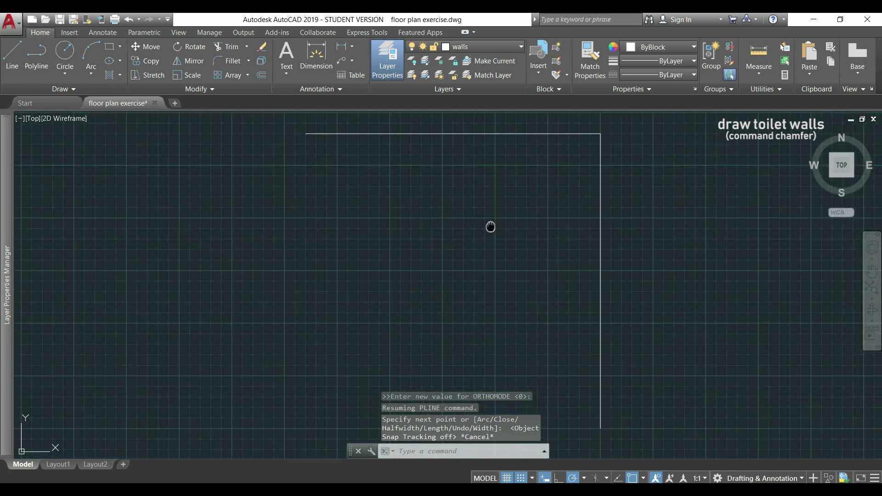
pyautogui.moveTo(490, 227); pyautogui.dragTo(487, 234, button='middle')
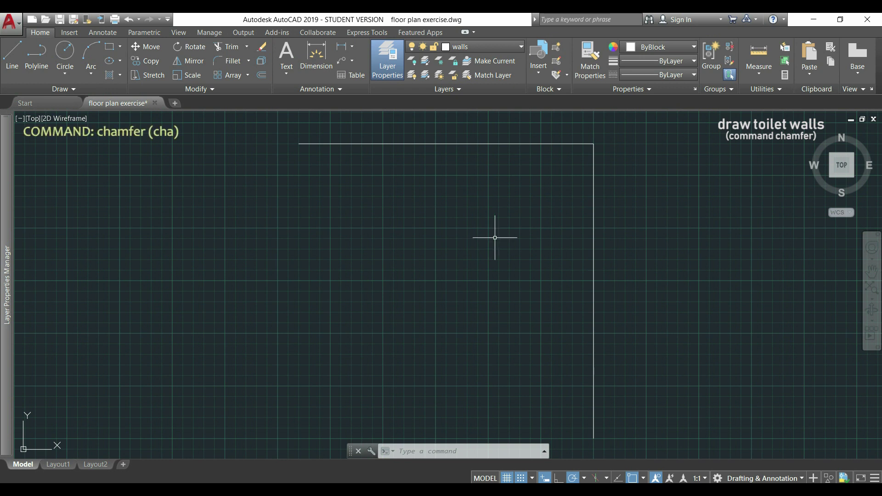
# Chamfer the vertical and top wall lines with 0.25 and 0.25 distances.
pyautogui.click(247, 62)
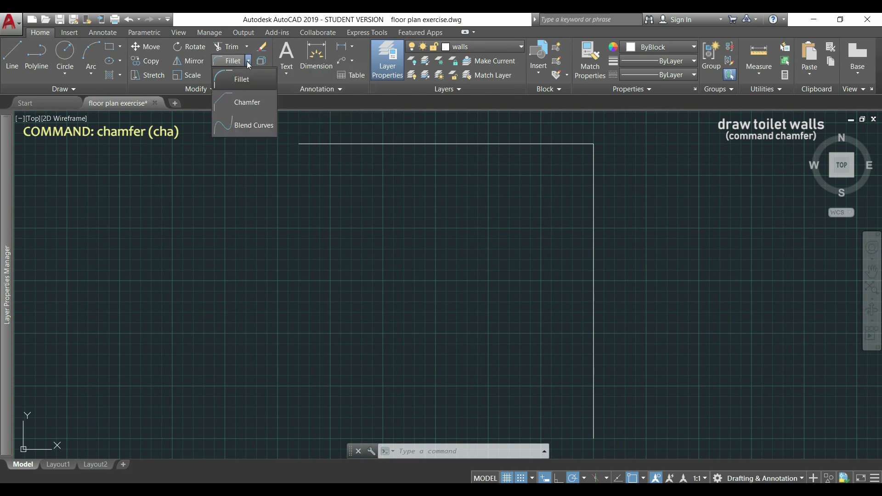
pyautogui.click(268, 102)
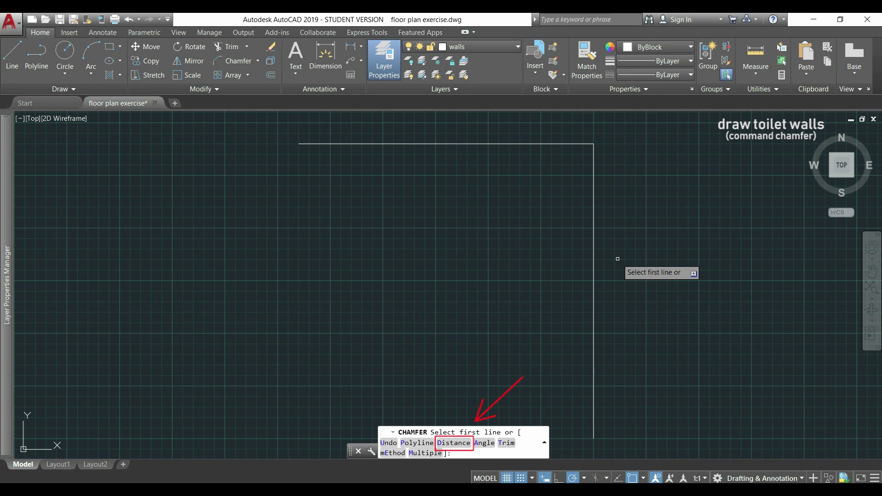
pyautogui.write('d')
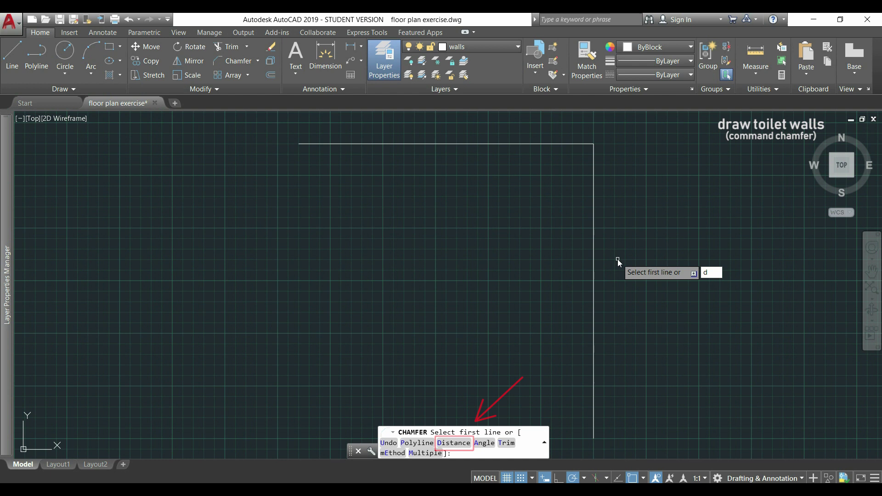
pyautogui.press('Return')
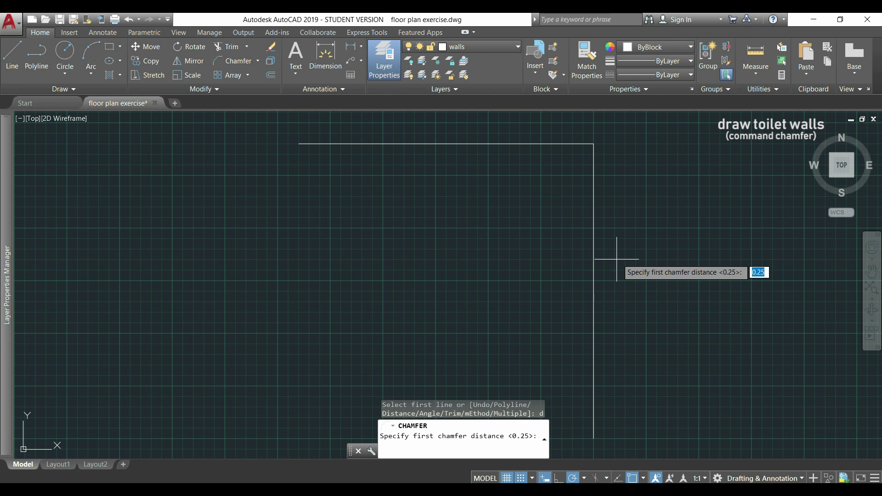
pyautogui.press('Return')
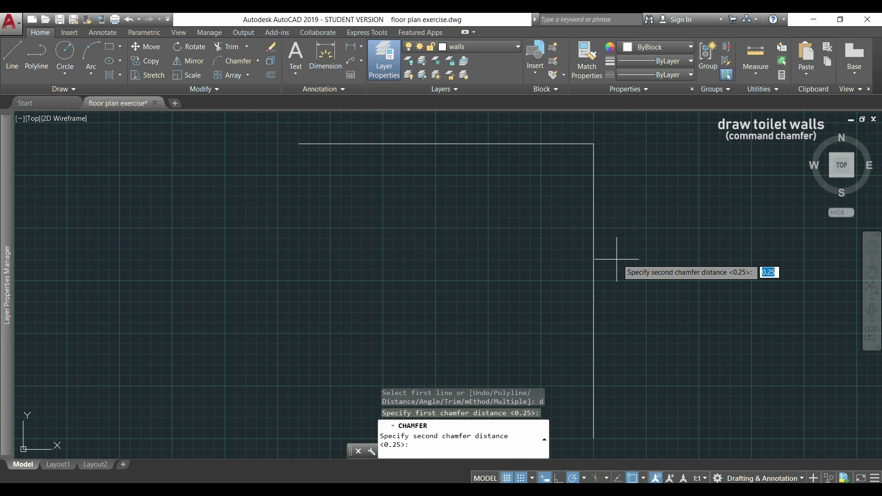
pyautogui.press('Return')
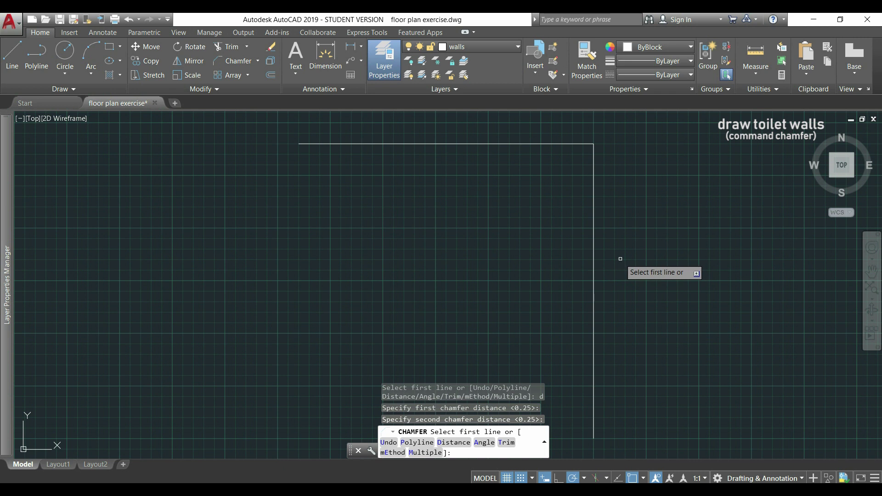
pyautogui.click(594, 198)
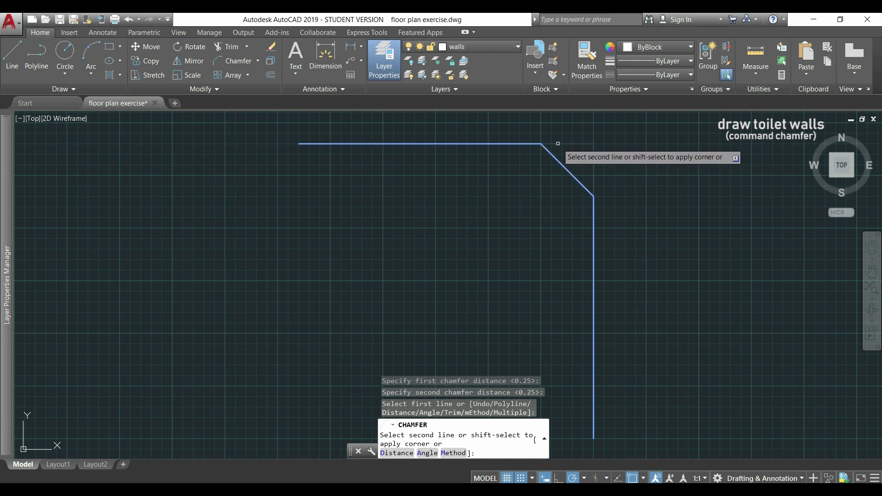
pyautogui.click(558, 144)
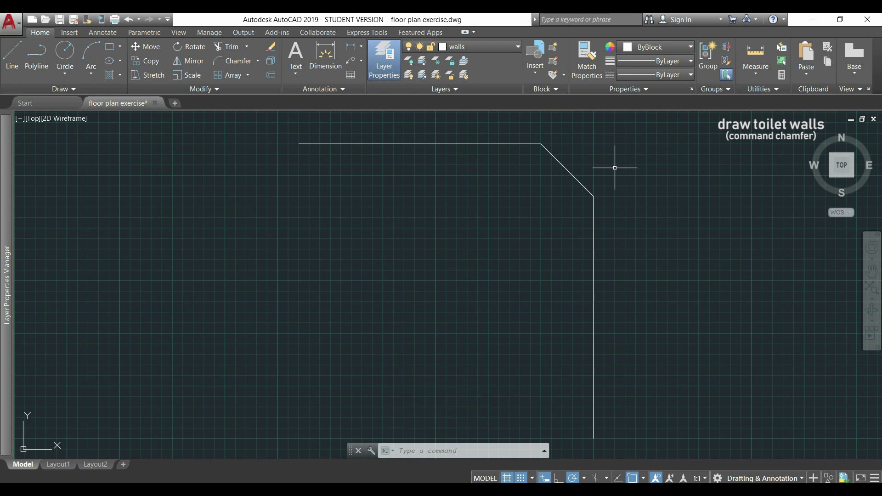
# Offset the chamfered wall polyline 0.1 units to its outer side.
pyautogui.moveTo(616, 168); pyautogui.dragTo(583, 181, button='middle')
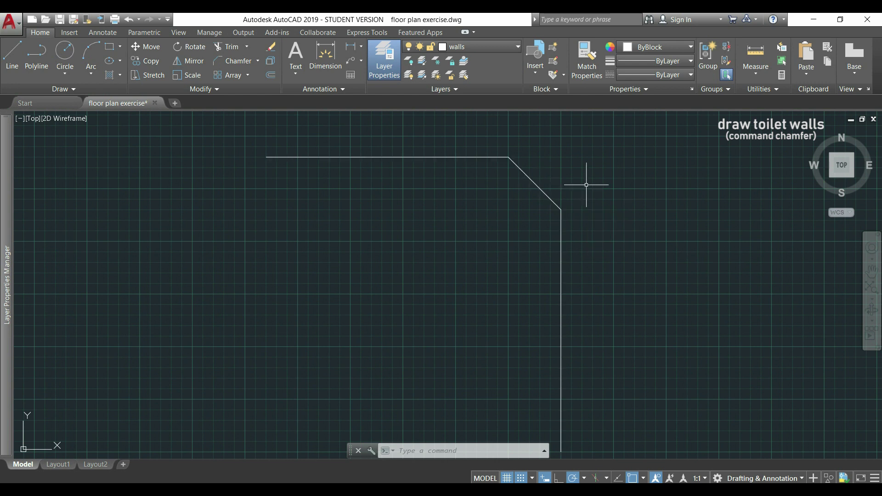
pyautogui.write('o')
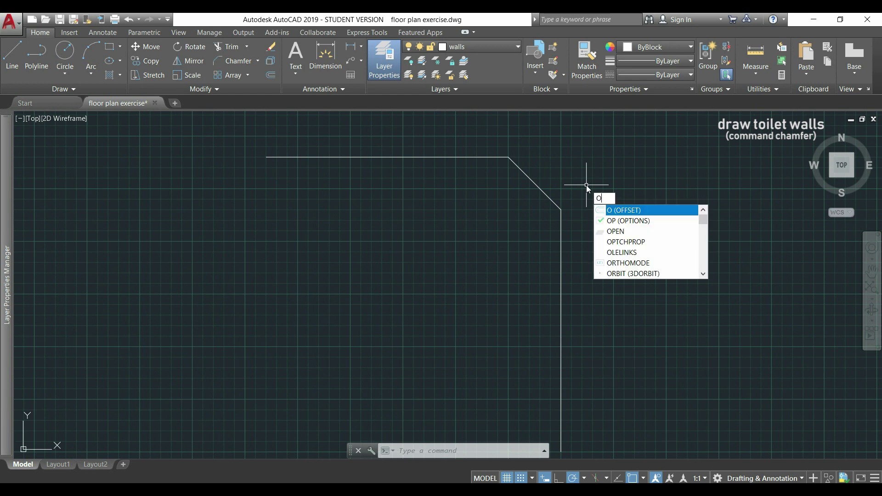
pyautogui.press('Return')
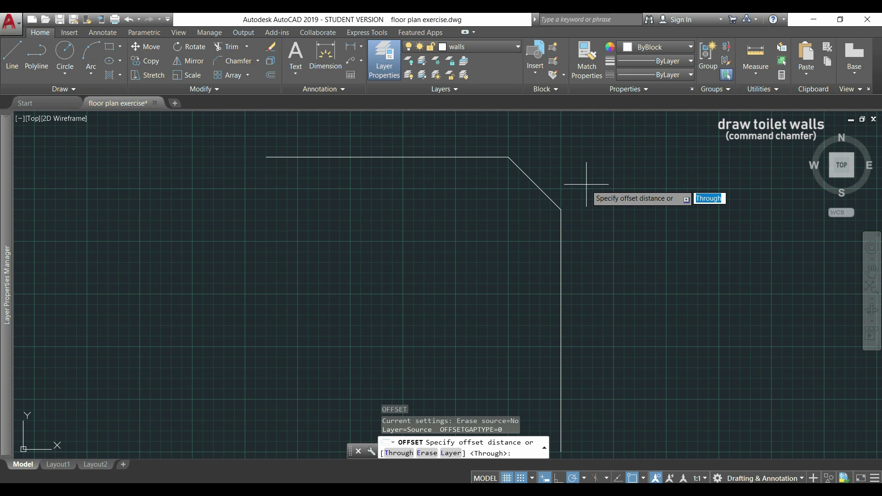
pyautogui.write('0.1')
pyautogui.press('Return')
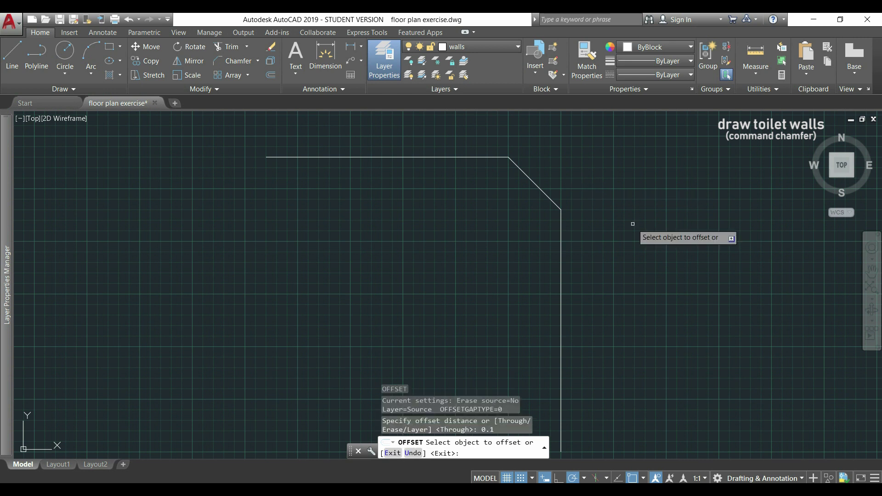
pyautogui.click(560, 221)
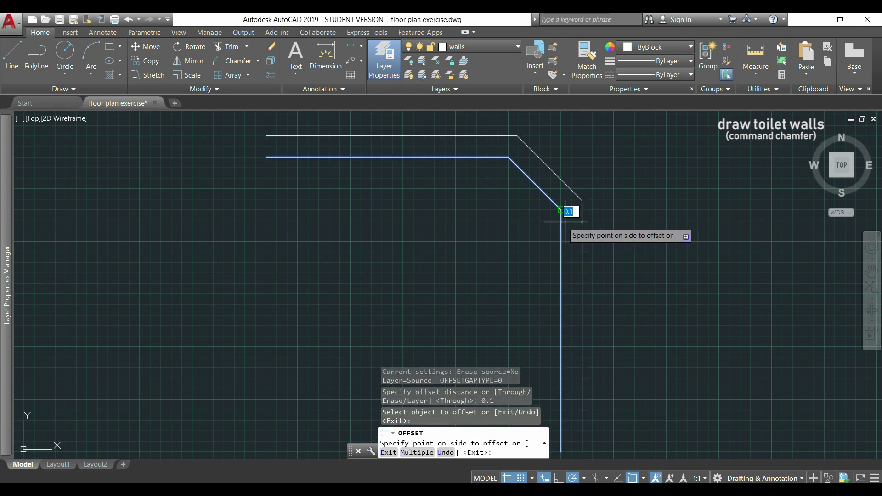
pyautogui.click(601, 180)
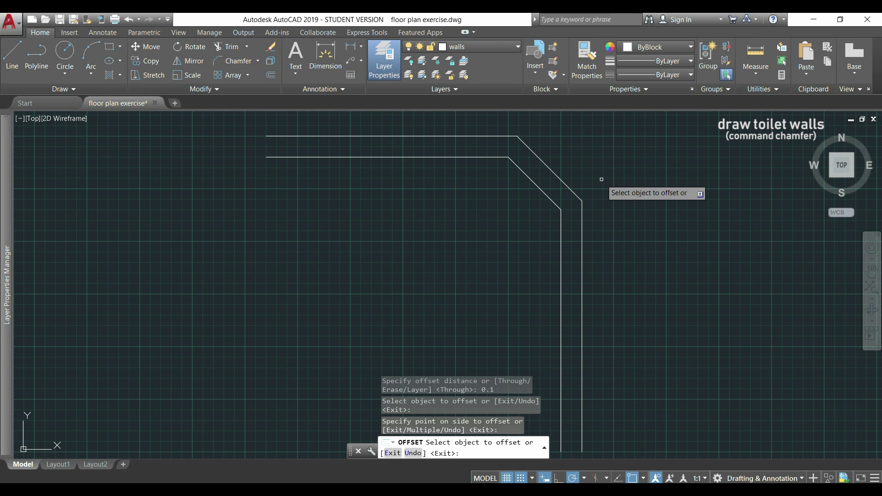
pyautogui.press('Return')
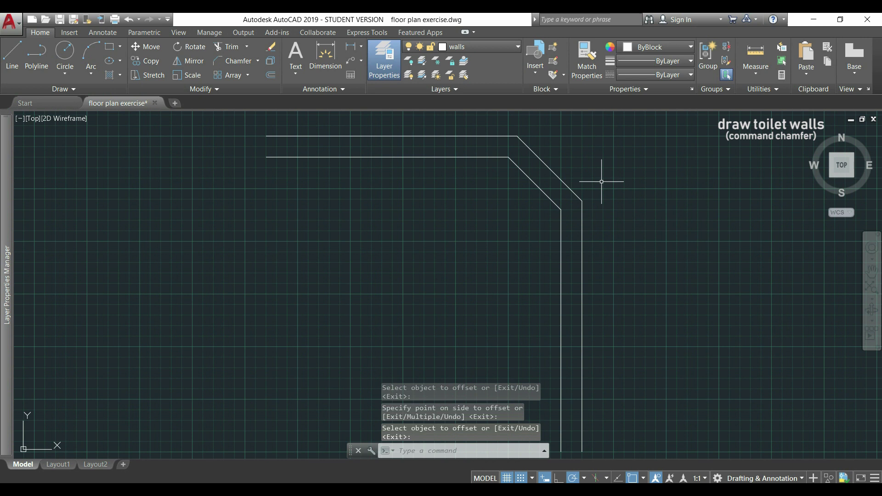
pyautogui.scroll(-2, 613, 184)
pyautogui.moveTo(642, 184)
pyautogui.mouseDown(button='middle')
pyautogui.moveTo(589, 209)
pyautogui.moveTo(552, 213)
pyautogui.mouseUp(button='middle')
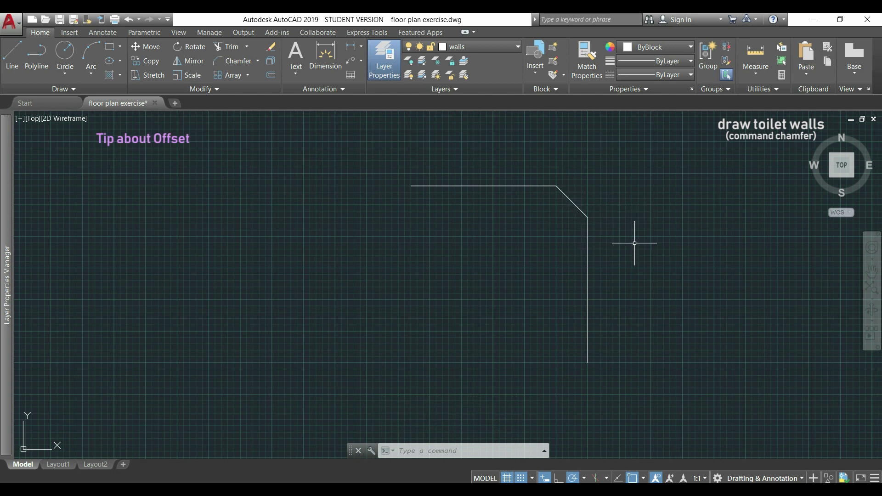
pyautogui.write('o')
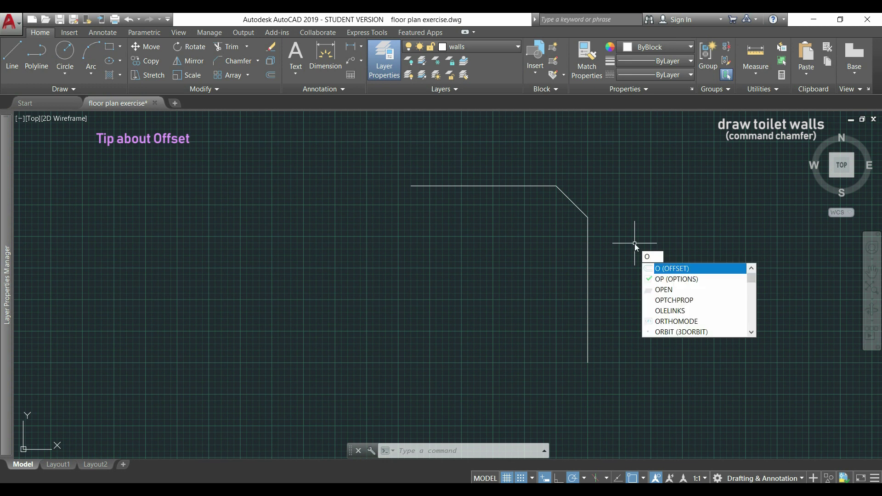
# Offset the top, diagonal and vertical wall lines outward.
pyautogui.press('Return')
pyautogui.press('Return')
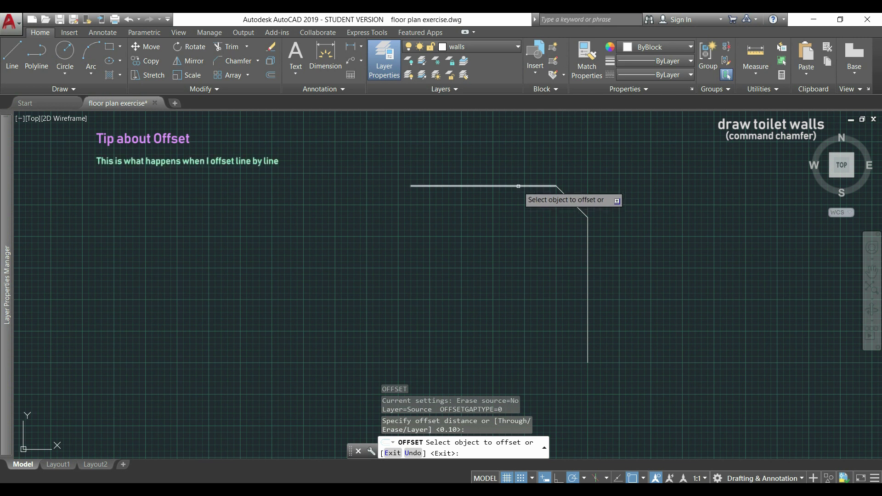
pyautogui.click(519, 187)
pyautogui.click(543, 170)
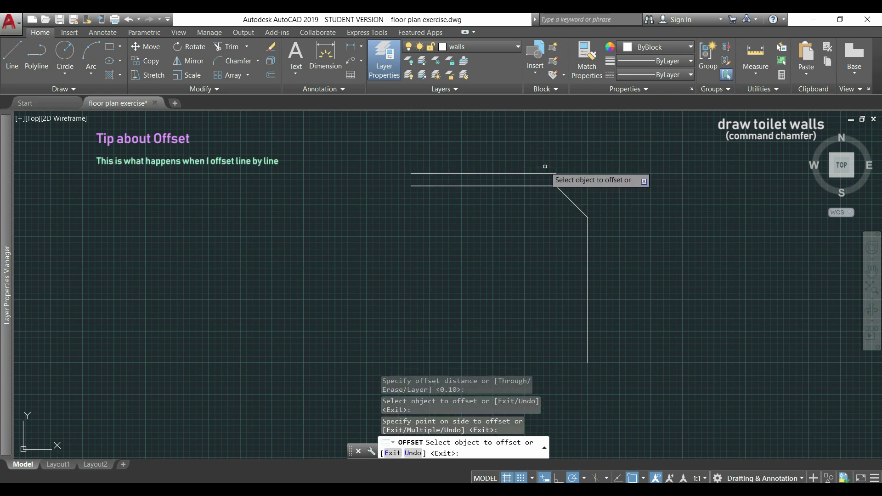
pyautogui.click(567, 195)
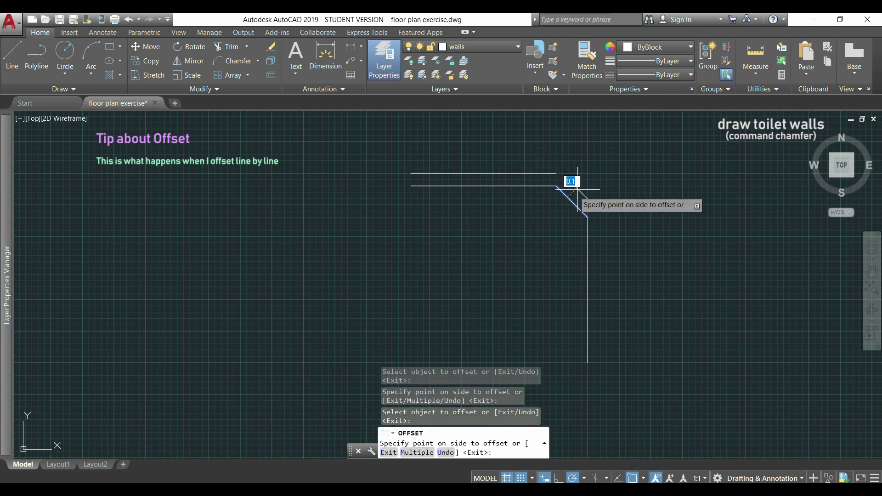
pyautogui.click(588, 239)
pyautogui.click(617, 242)
pyautogui.press('Escape')
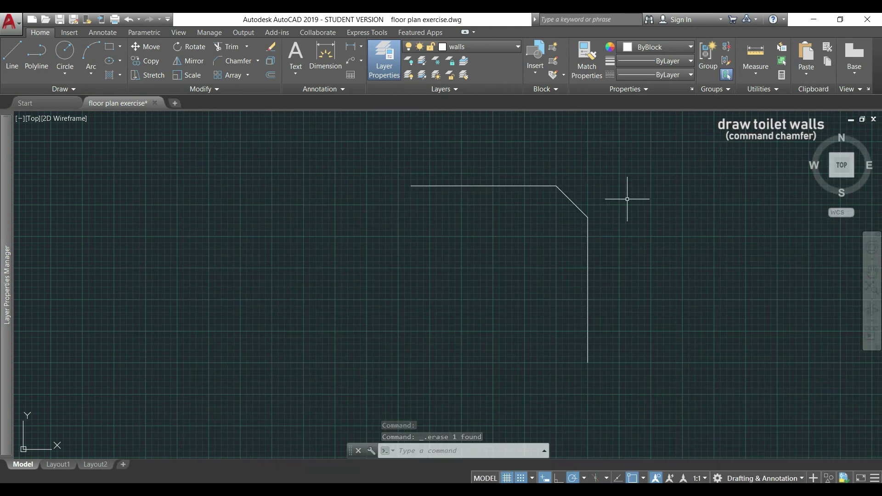
pyautogui.write('j')
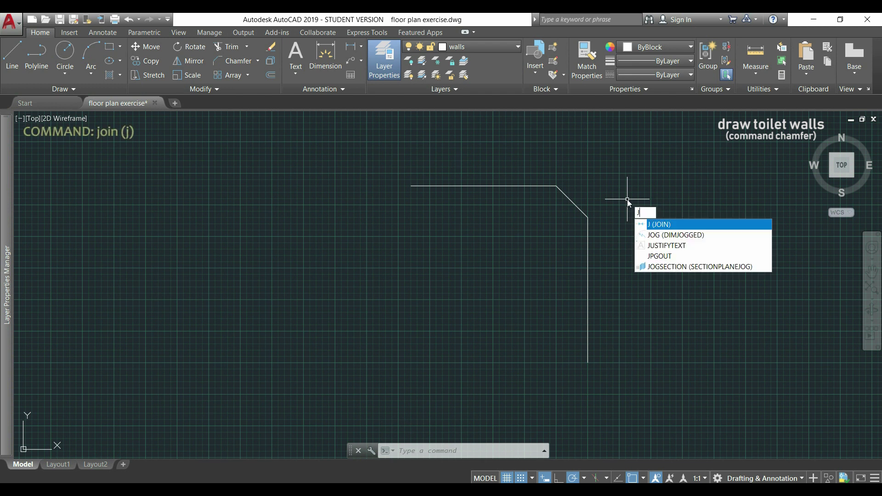
# Join the three window-selected corner wall lines with JOIN.
pyautogui.press('Return')
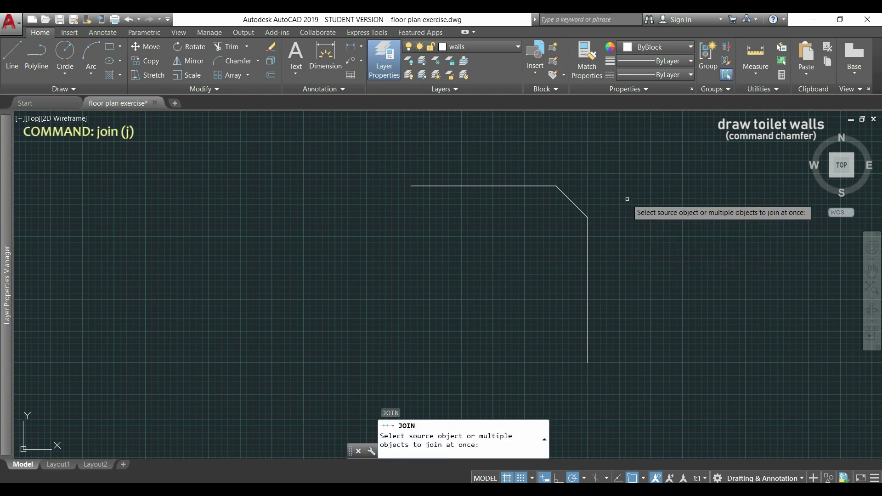
pyautogui.click(621, 256)
pyautogui.click(501, 154)
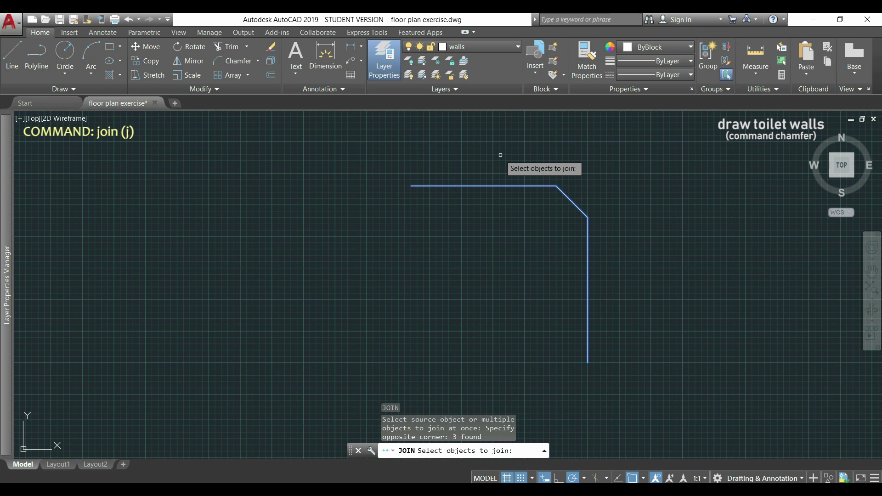
pyautogui.press('Return')
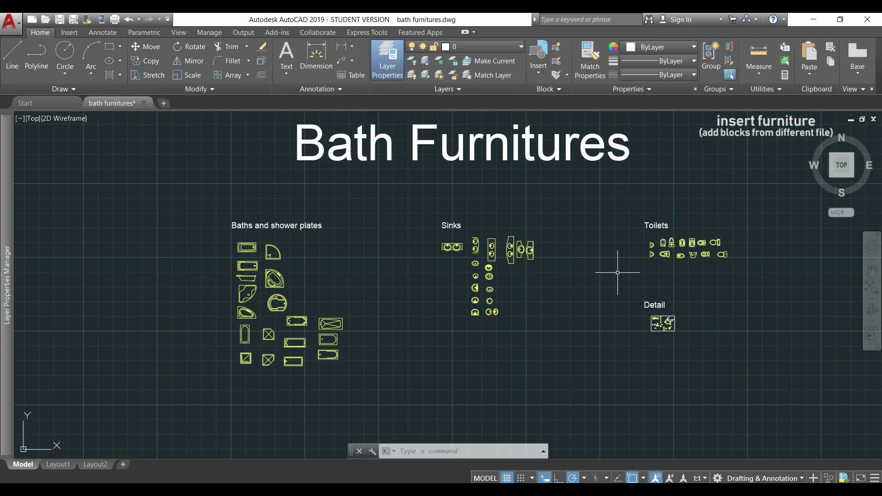
pyautogui.scroll(3, 623, 270)
pyautogui.scroll(3, 676, 247)
pyautogui.scroll(2, 612, 275)
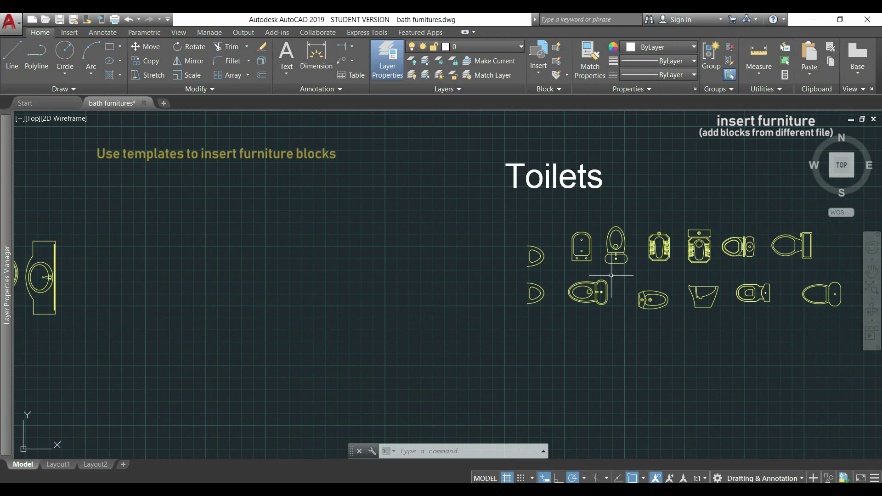
pyautogui.scroll(2, 616, 271)
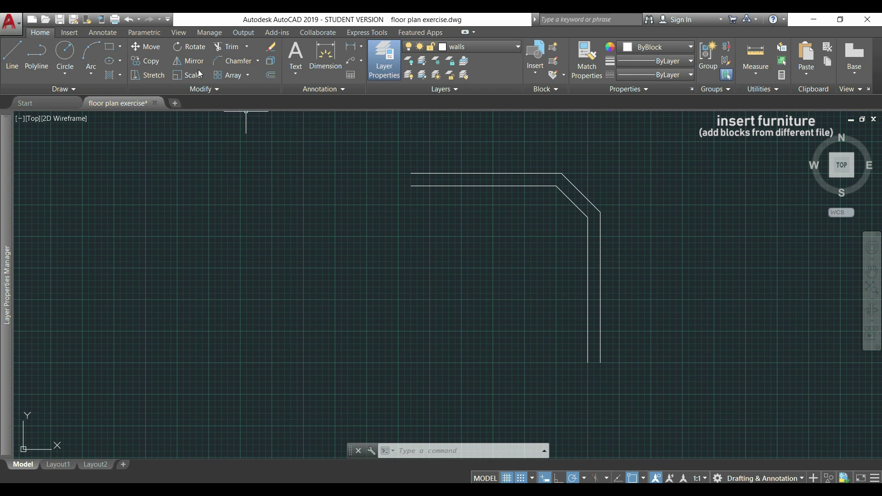
# Open DesignCenter from the View tab's Palettes panel.
pyautogui.click(179, 33)
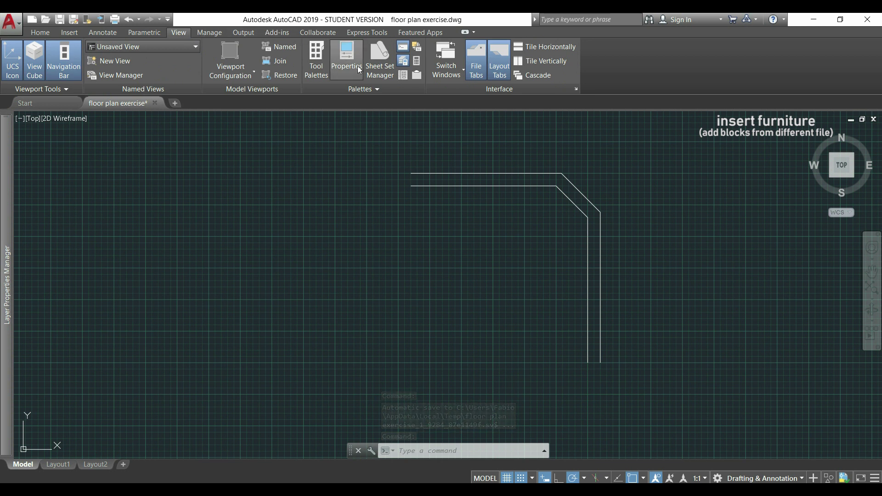
pyautogui.click(403, 76)
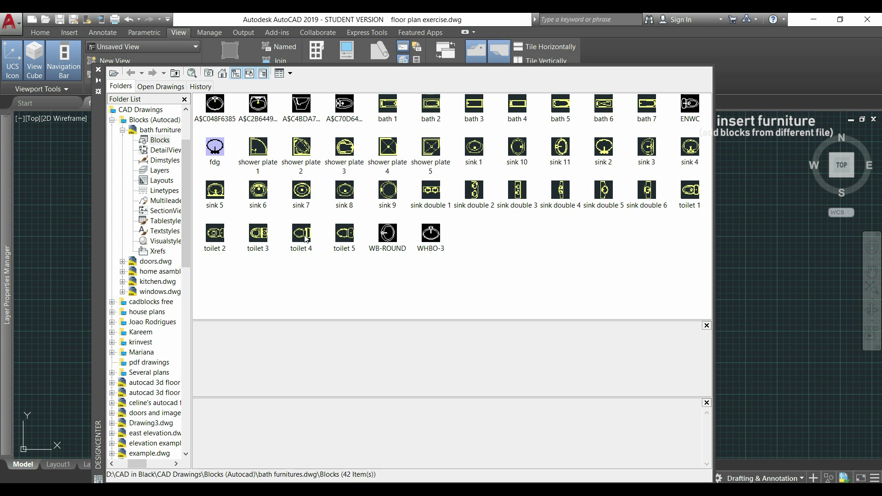
# Insert the toilet 3 block from DesignCenter into the drawing.
pyautogui.click(259, 235)
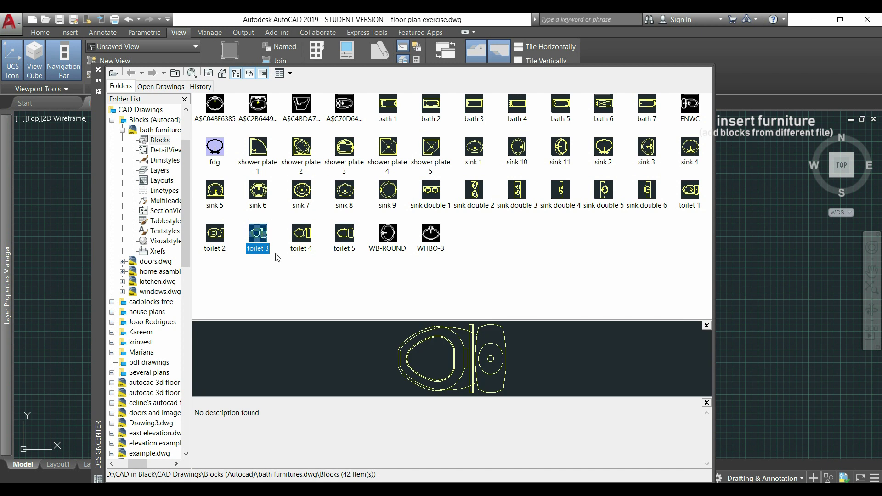
pyautogui.moveTo(257, 234)
pyautogui.doubleClick(259, 234)
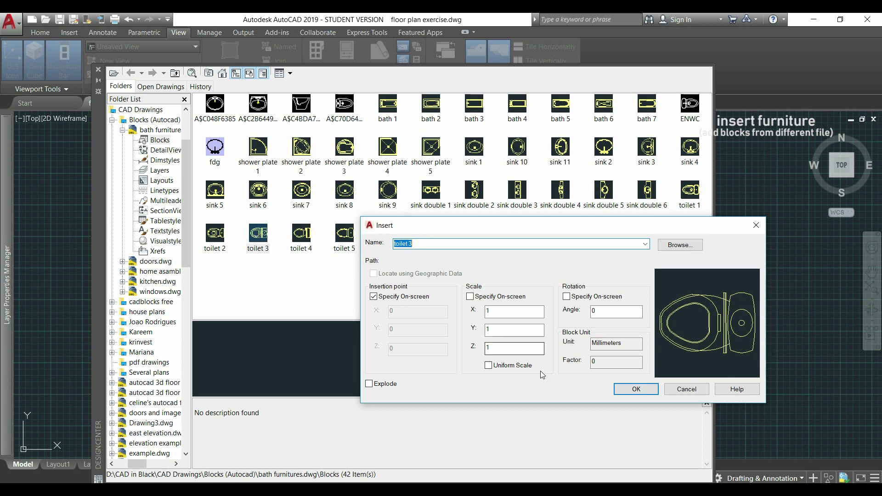
pyautogui.click(628, 393)
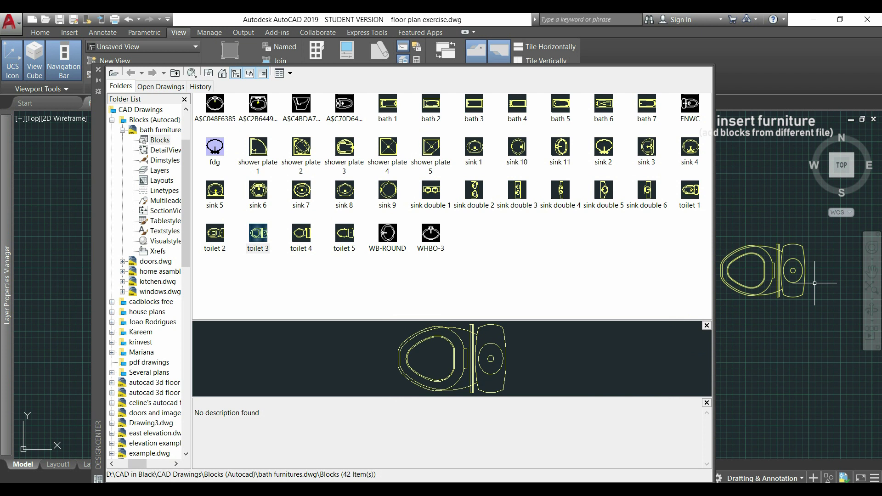
pyautogui.click(815, 282)
# Insert the sink 8 block below the toilet and close DesignCenter.
pyautogui.click(347, 193)
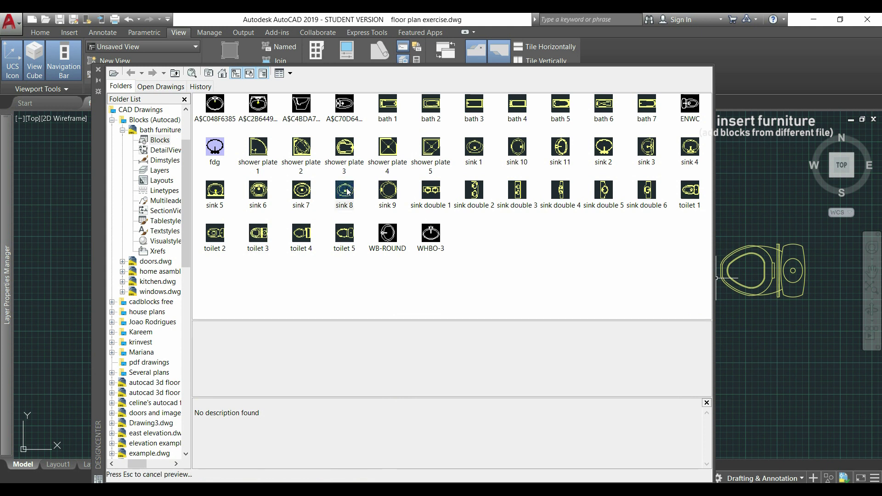
pyautogui.doubleClick(347, 193)
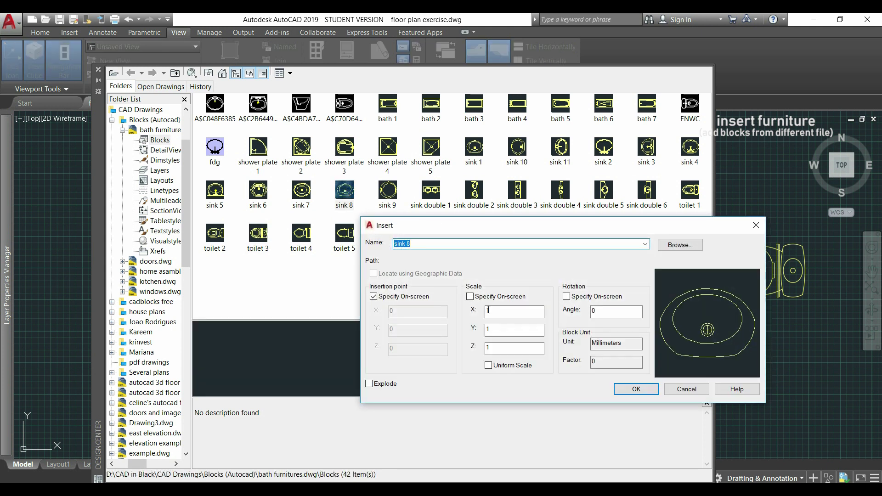
pyautogui.click(631, 390)
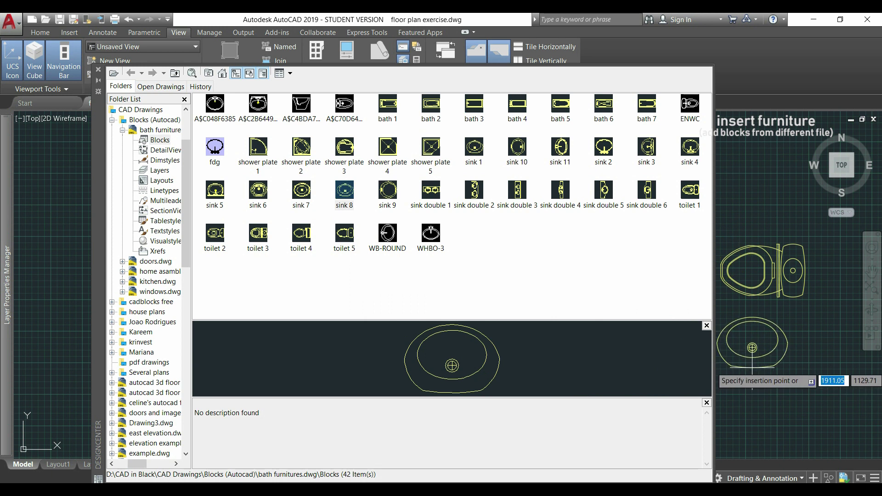
pyautogui.click(771, 358)
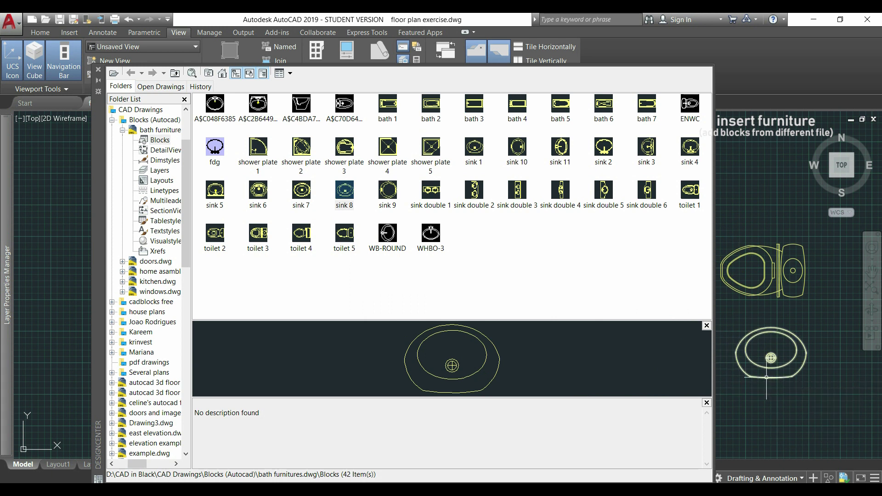
pyautogui.click(99, 71)
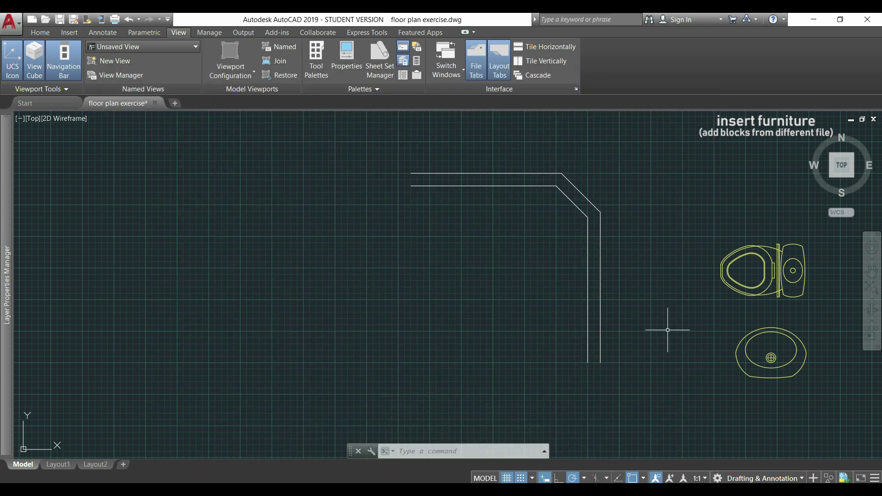
# Move the sink by its bottom edge to just left of the vertical wall.
pyautogui.moveTo(670, 328); pyautogui.dragTo(620, 330, button='middle')
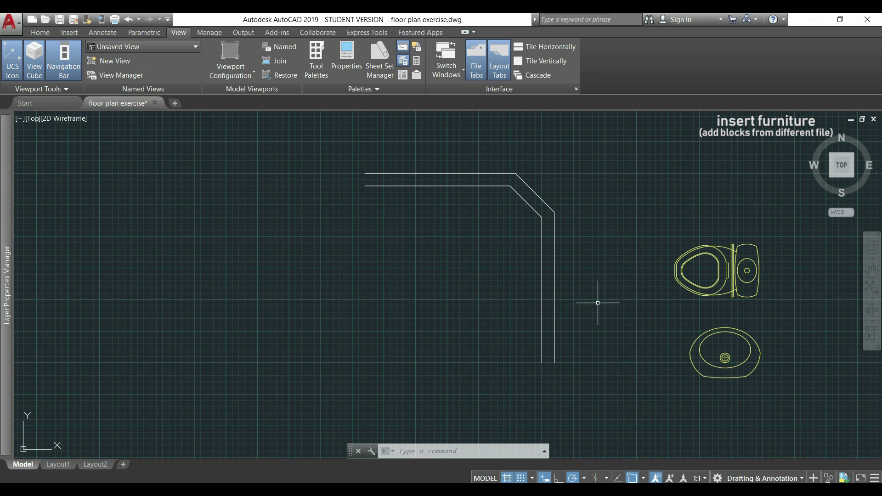
pyautogui.write('M')
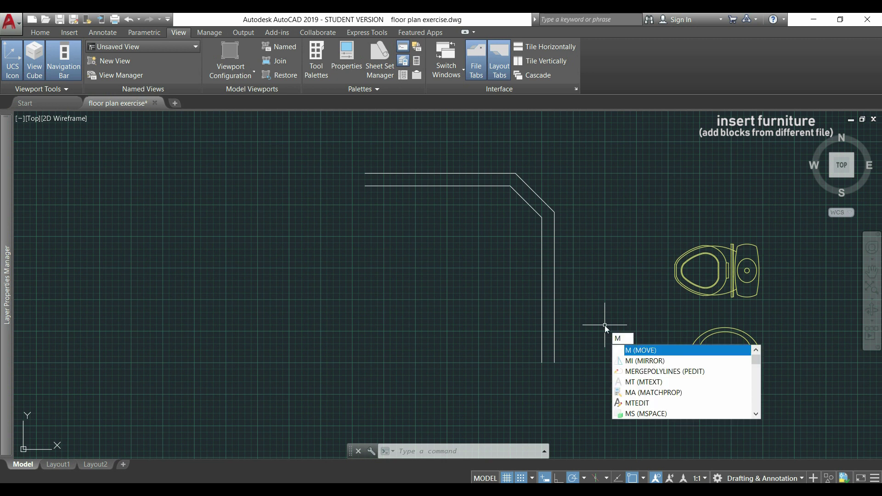
pyautogui.press('Return')
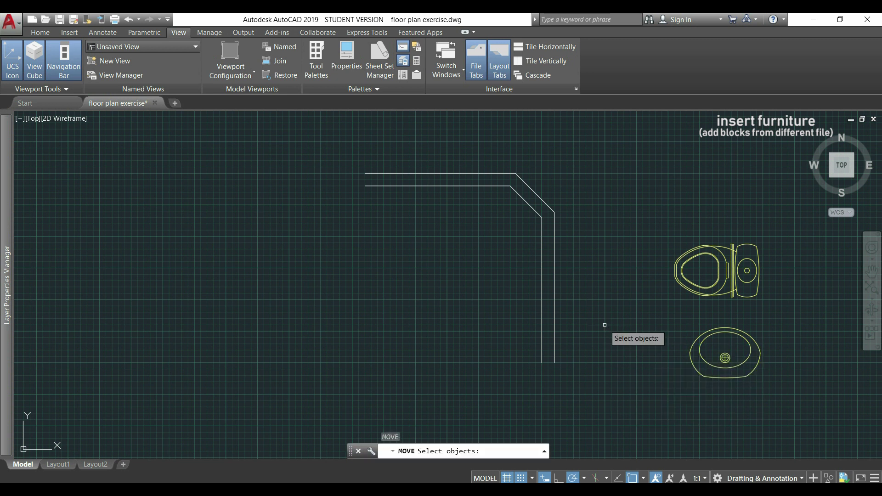
pyautogui.click(731, 376)
pyautogui.press('Return')
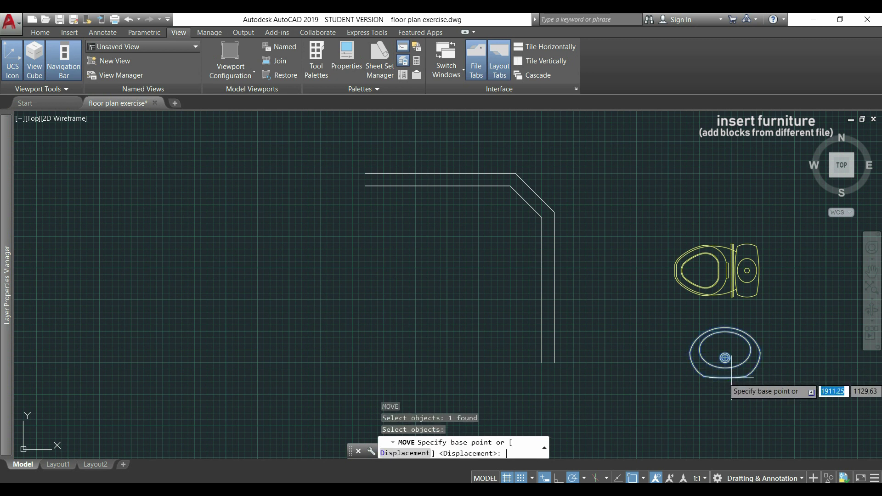
pyautogui.click(726, 358)
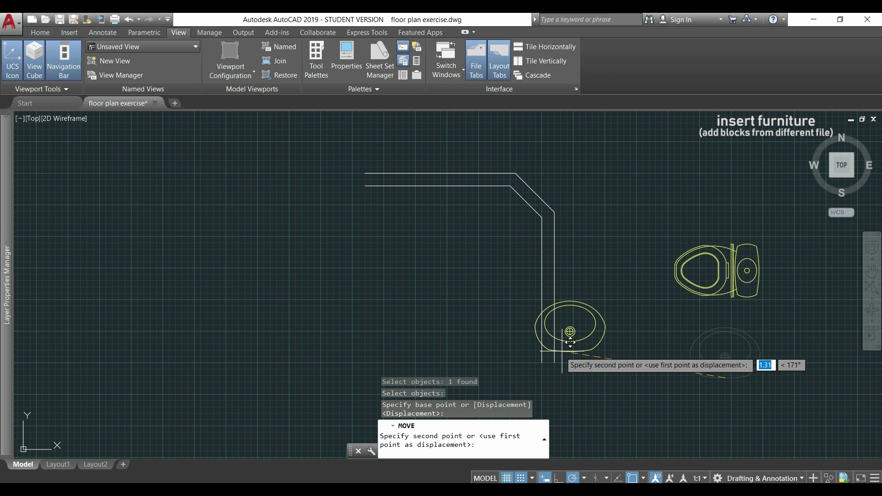
pyautogui.moveTo(490, 342); pyautogui.dragTo(353, 295, button='middle')
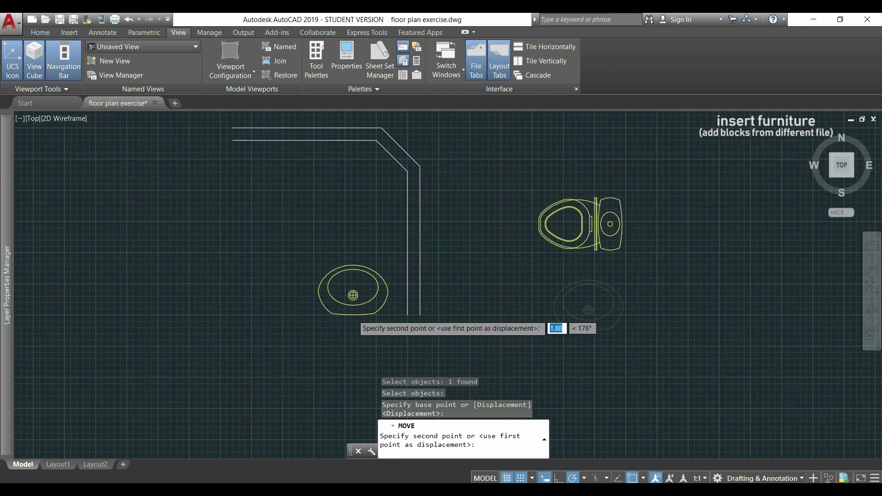
pyautogui.scroll(2, 353, 295)
pyautogui.scroll(2, 352, 303)
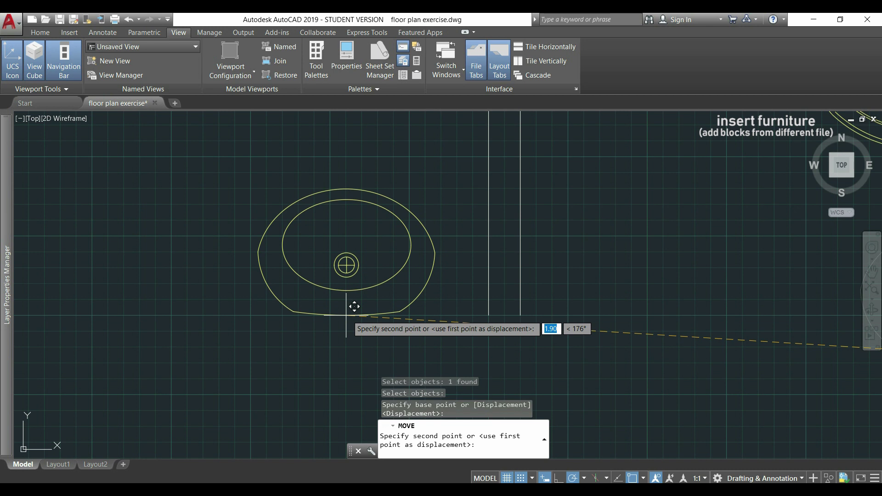
pyautogui.click(348, 315)
pyautogui.scroll(-3, 348, 315)
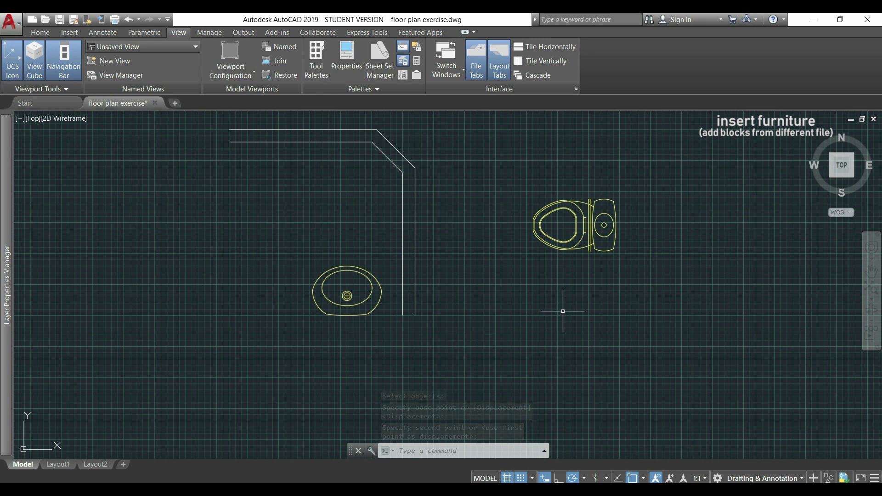
# Rotate the toilet 90° about its tank midpoint so it stands upright.
pyautogui.click(43, 35)
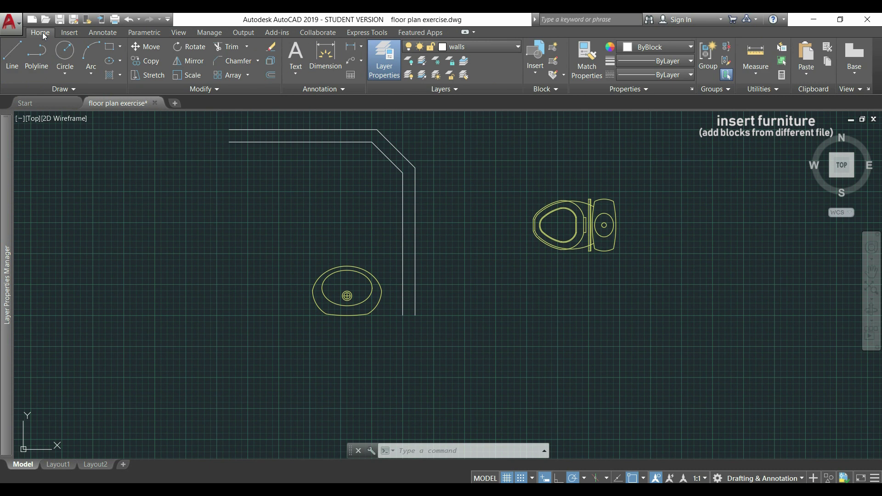
pyautogui.click(198, 53)
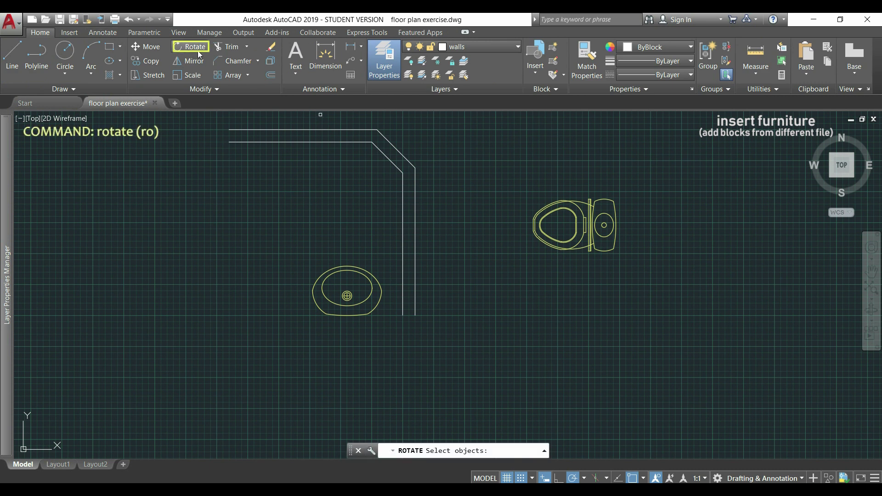
pyautogui.click(593, 248)
pyautogui.press('Return')
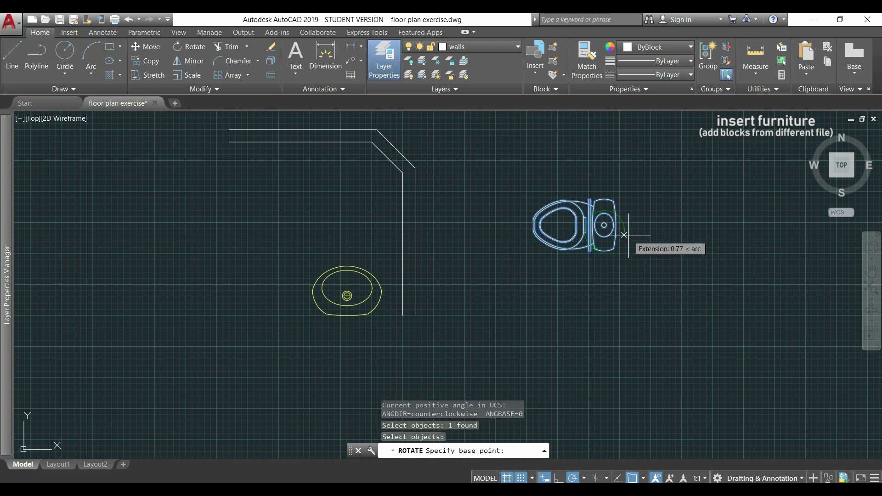
pyautogui.scroll(4, 592, 240)
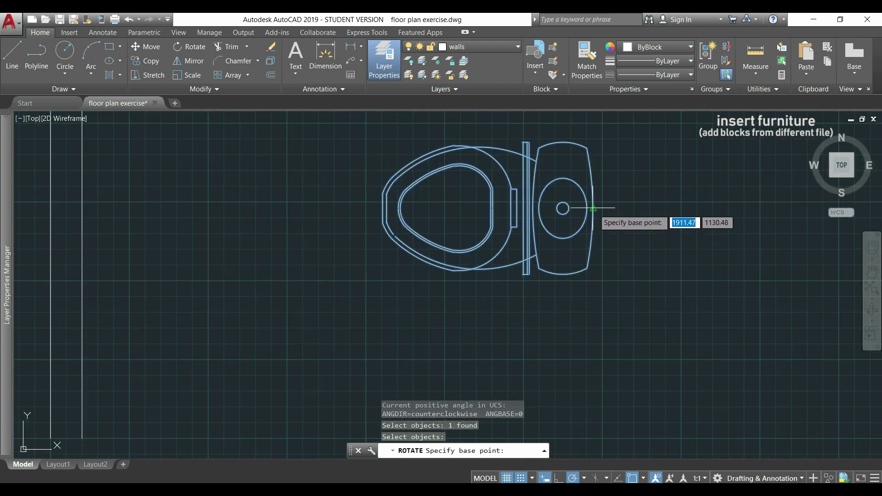
pyautogui.click(592, 207)
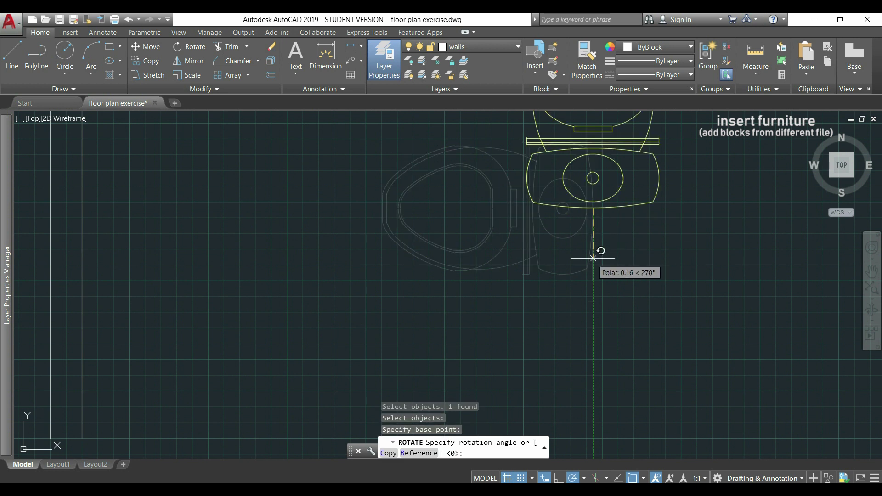
pyautogui.scroll(-3, 590, 277)
pyautogui.scroll(-2, 589, 282)
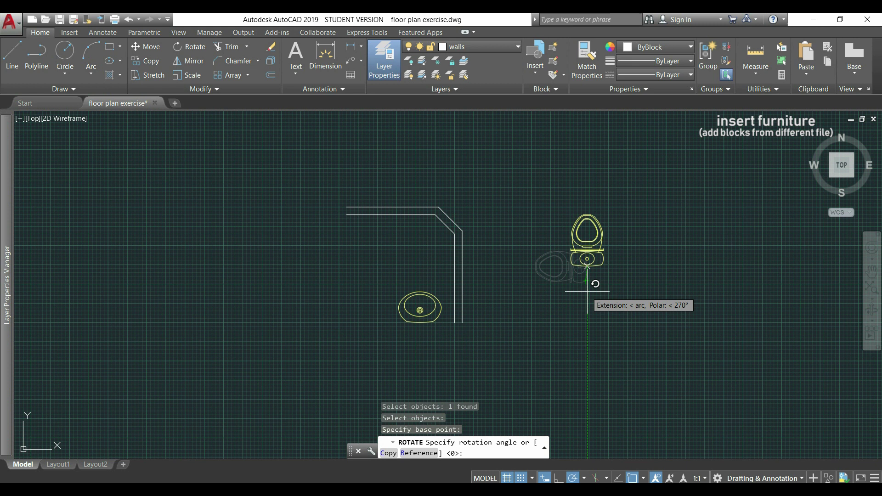
pyautogui.click(588, 286)
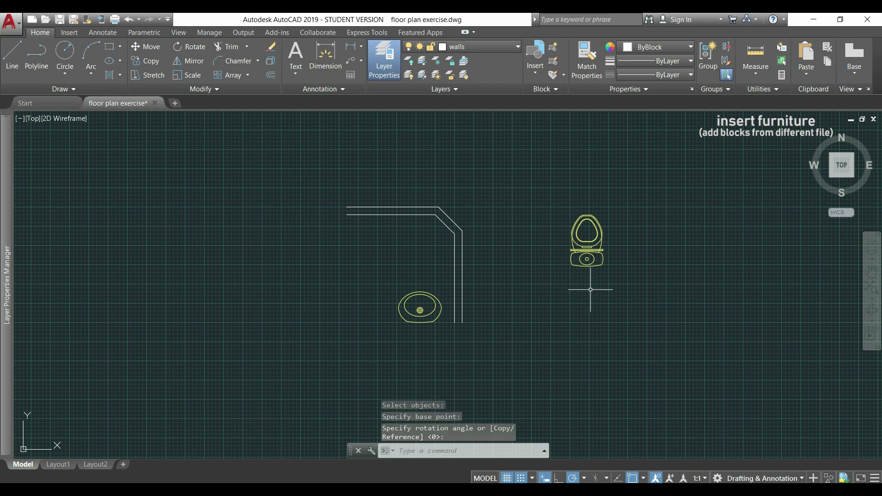
pyautogui.write('m')
# Move the toilet next to the sink inside the wall corner.
pyautogui.press('Return')
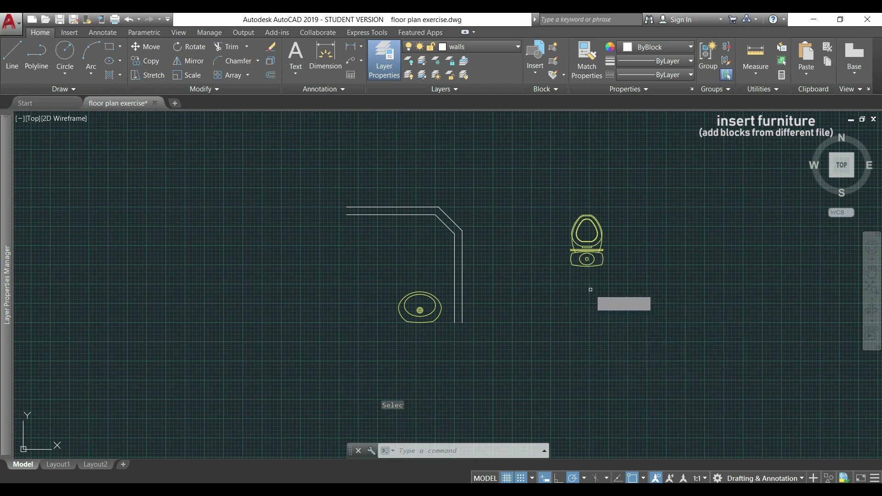
pyautogui.click(598, 262)
pyautogui.press('Return')
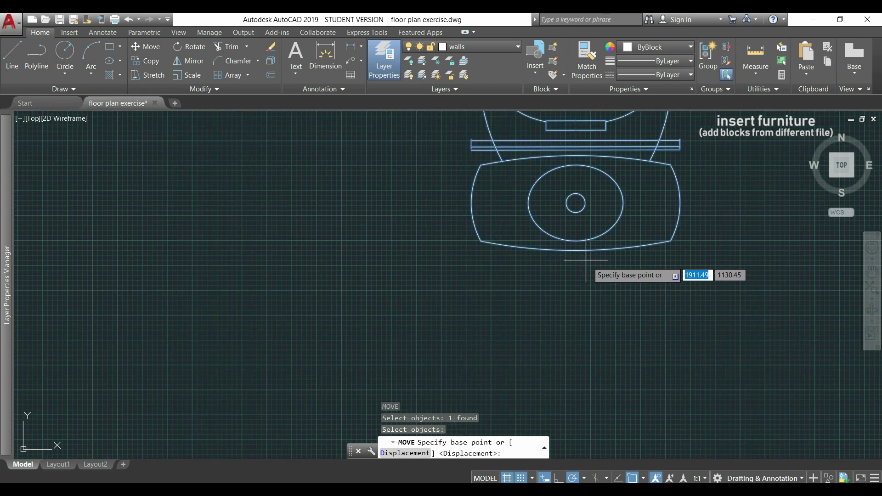
pyautogui.scroll(5, 580, 253)
pyautogui.click(575, 250)
pyautogui.scroll(-3, 414, 295)
pyautogui.scroll(-2, 442, 290)
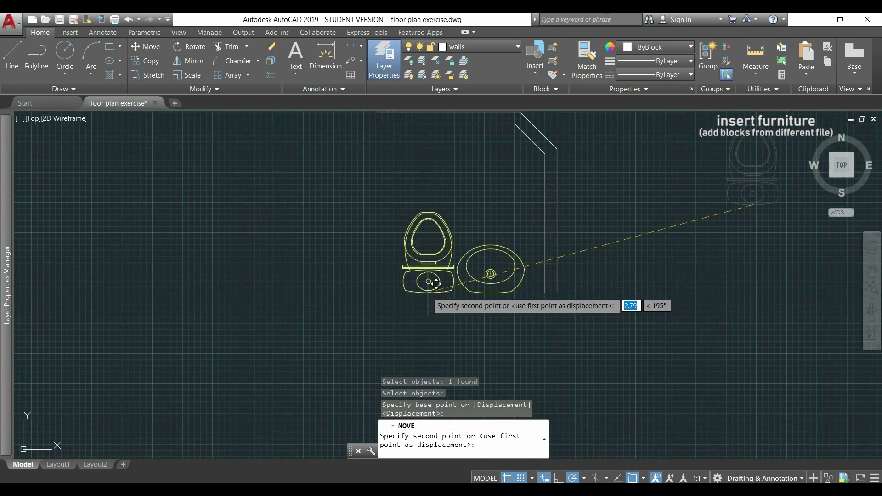
pyautogui.scroll(2, 438, 286)
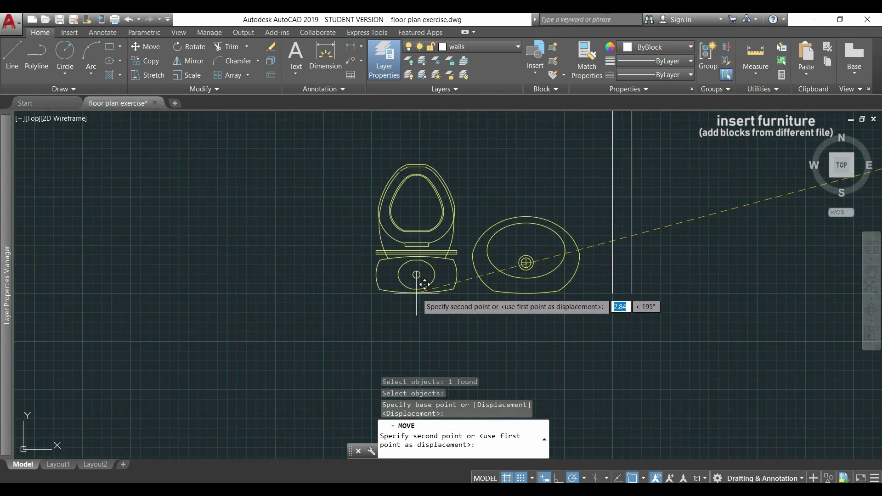
pyautogui.click(412, 284)
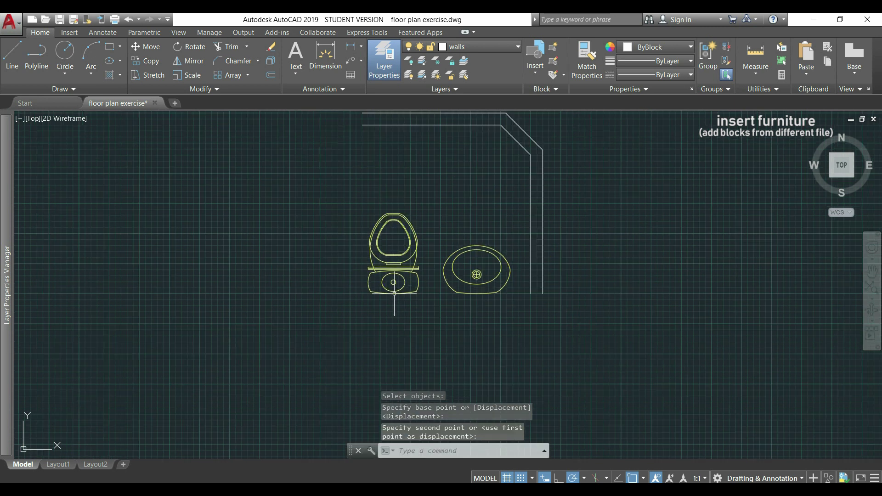
pyautogui.scroll(-2, 387, 296)
# Insert the 'door standard' block at the top wall's left endpoint.
pyautogui.moveTo(654, 256); pyautogui.dragTo(639, 274, button='middle')
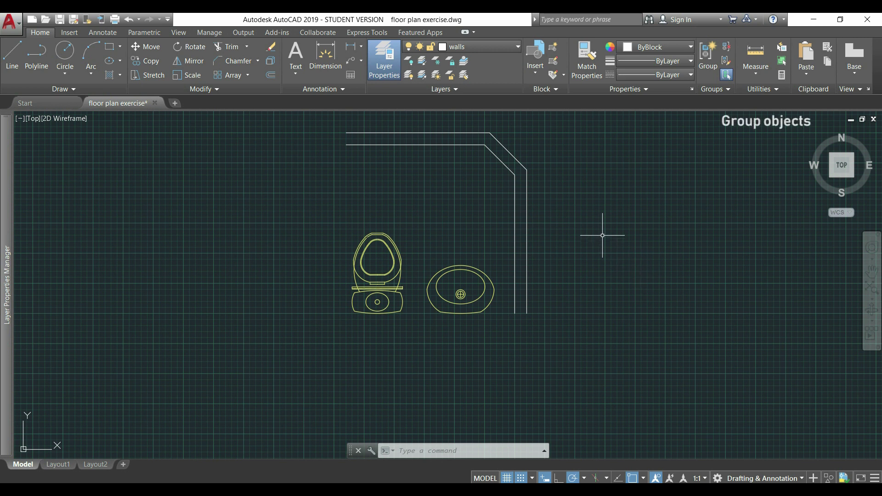
pyautogui.click(536, 73)
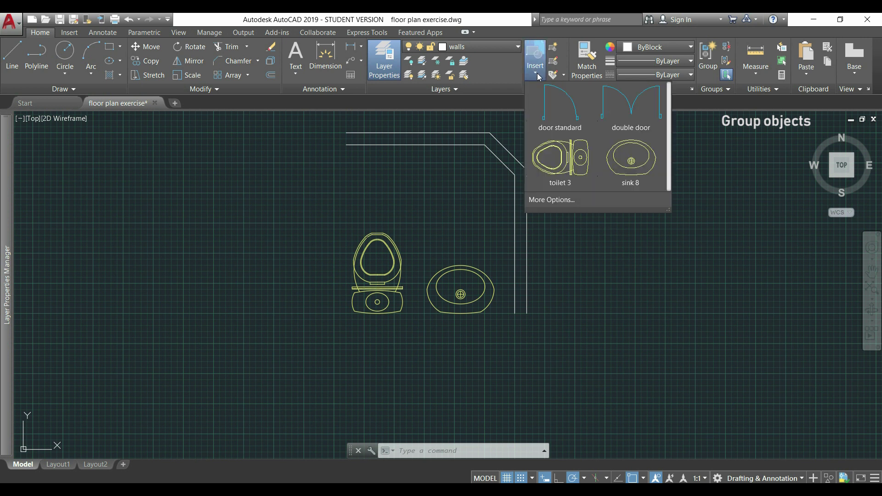
pyautogui.click(559, 113)
pyautogui.moveTo(416, 143)
pyautogui.mouseDown(button='middle')
pyautogui.moveTo(486, 227)
pyautogui.moveTo(374, 231)
pyautogui.moveTo(369, 253)
pyautogui.mouseUp(button='middle')
pyautogui.scroll(4, 486, 228)
pyautogui.scroll(4, 372, 232)
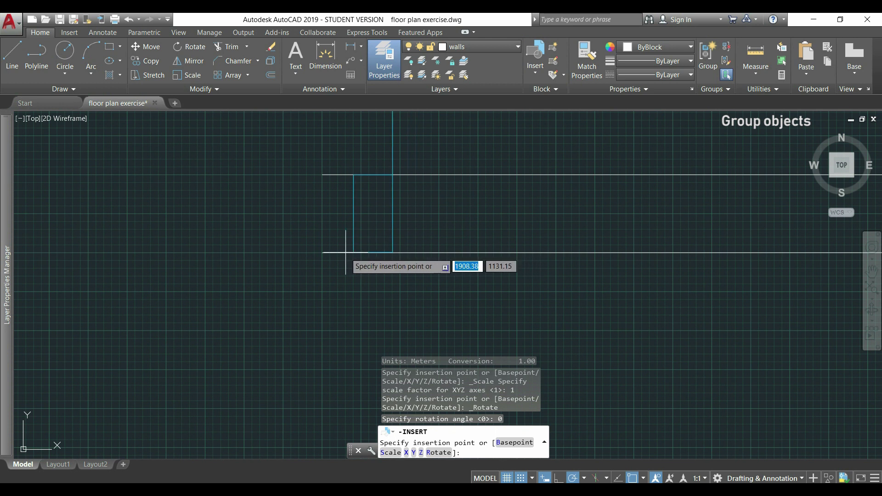
pyautogui.click(322, 253)
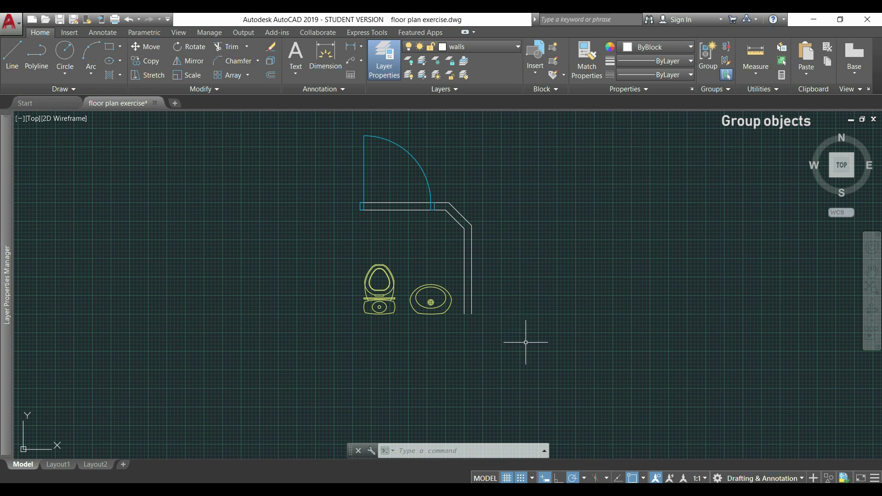
# Group the crossing-selected door, walls, toilet and sink.
pyautogui.click(525, 342)
pyautogui.click(261, 123)
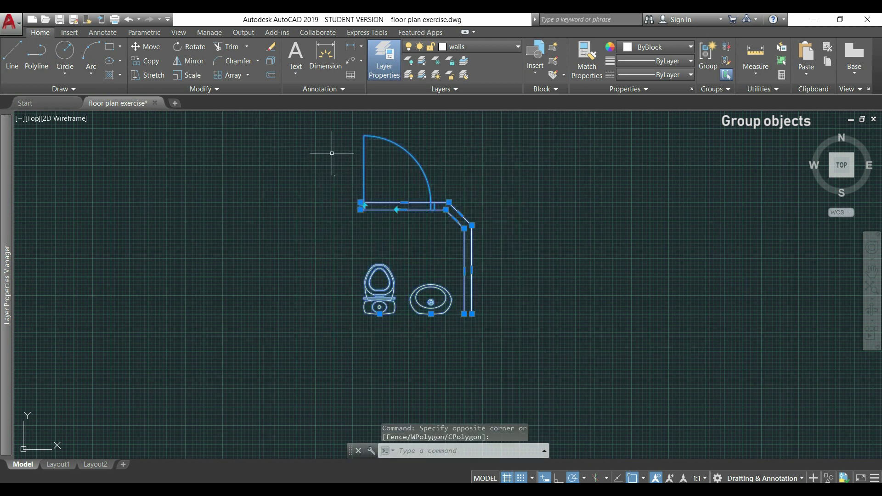
pyautogui.rightClick(381, 174)
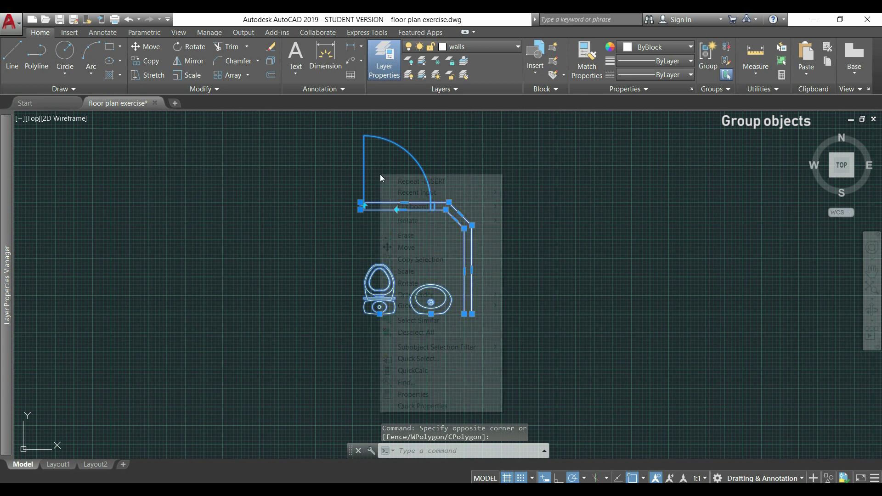
pyautogui.moveTo(442, 306)
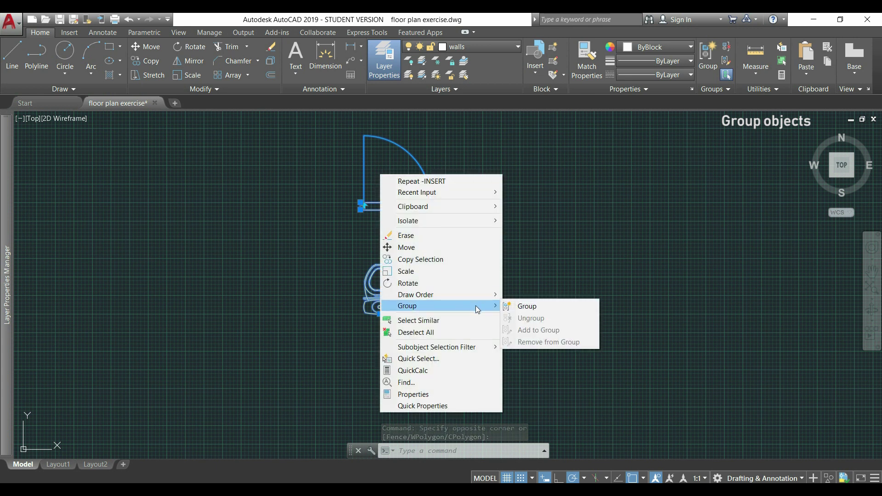
pyautogui.click(531, 305)
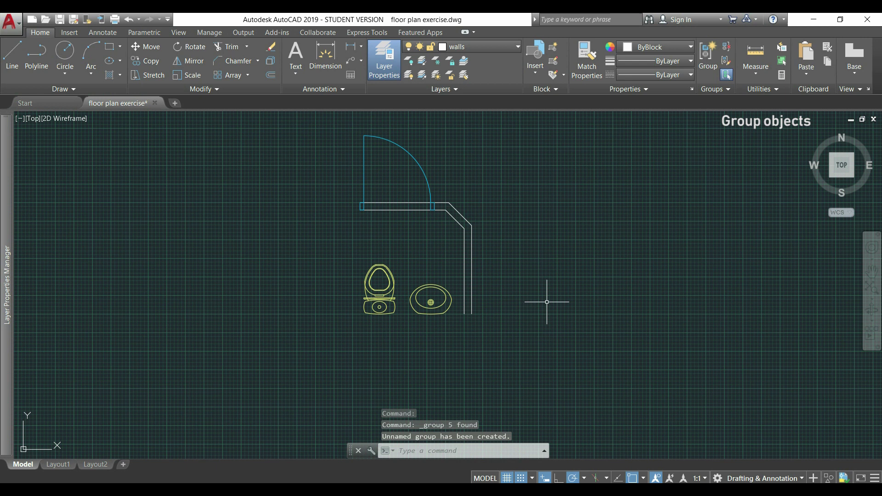
# Shift the new group to the right using its centre grip.
pyautogui.click(467, 276)
pyautogui.click(415, 225)
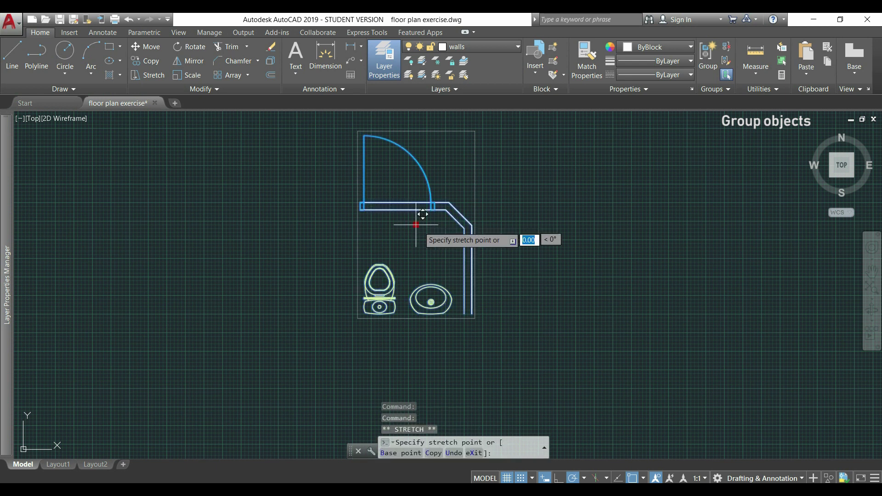
pyautogui.scroll(-3, 350, 205)
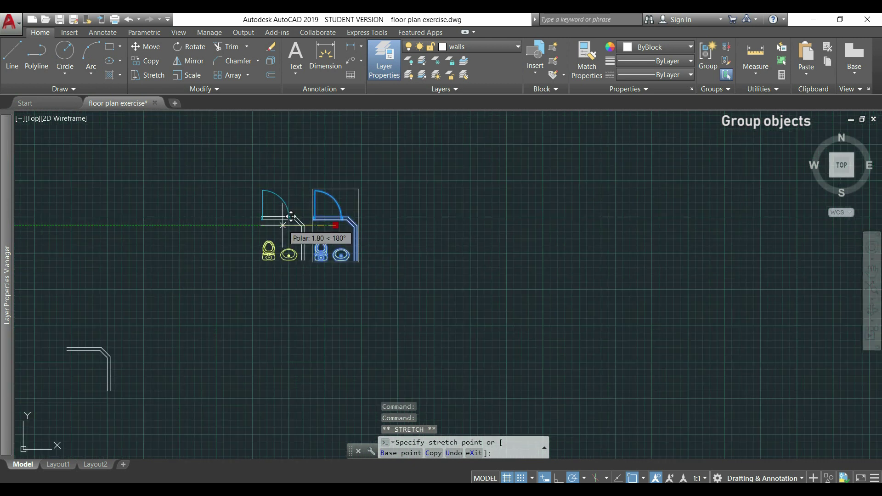
pyautogui.click(533, 243)
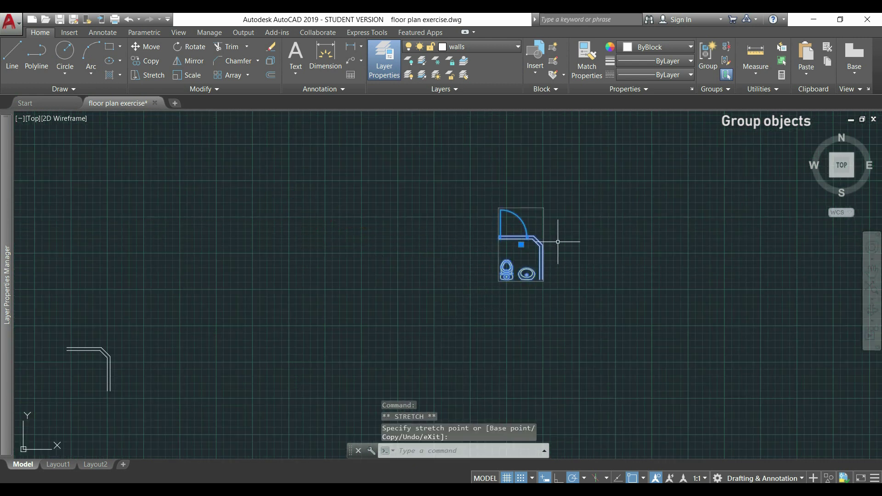
pyautogui.press('Escape')
pyautogui.scroll(2, 557, 241)
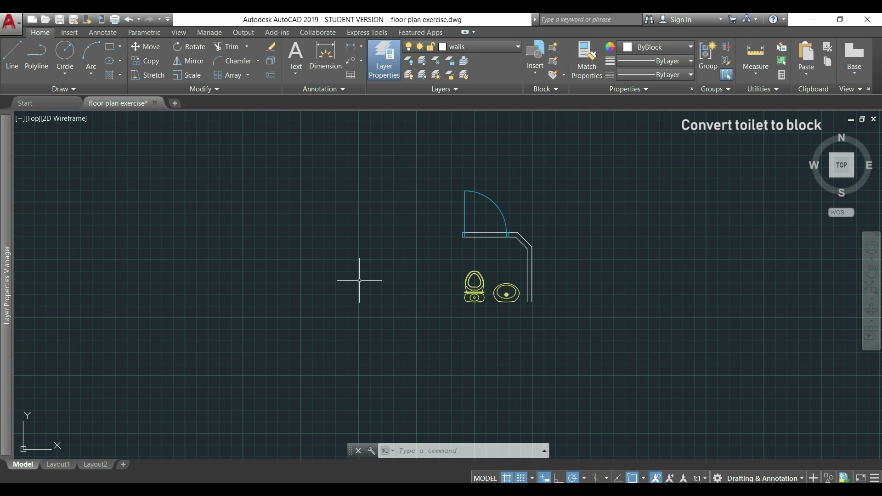
pyautogui.scroll(-1, 617, 305)
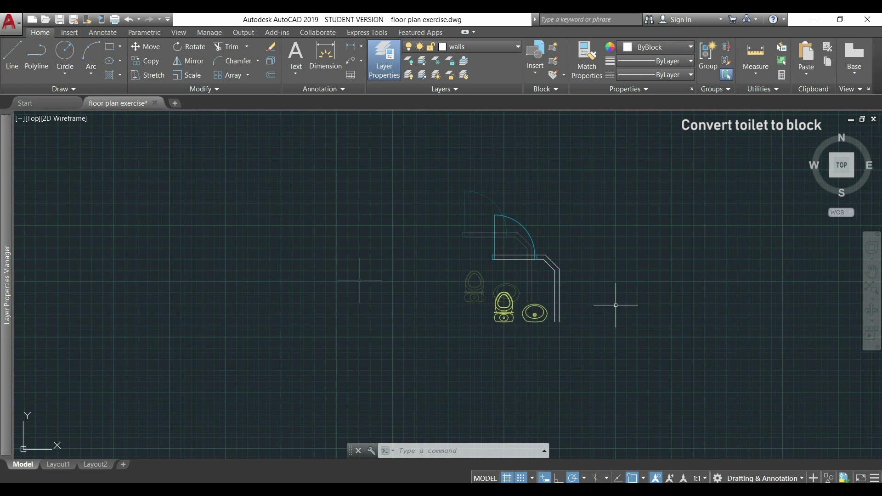
pyautogui.write('l')
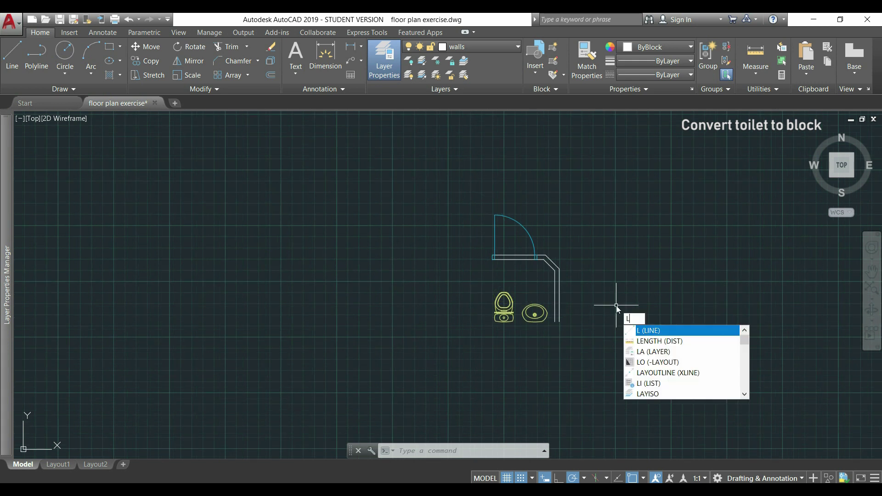
# Draw lines from the bottom wall end, left past the toilet, then up to the door wall.
pyautogui.press('Return')
pyautogui.scroll(4, 541, 327)
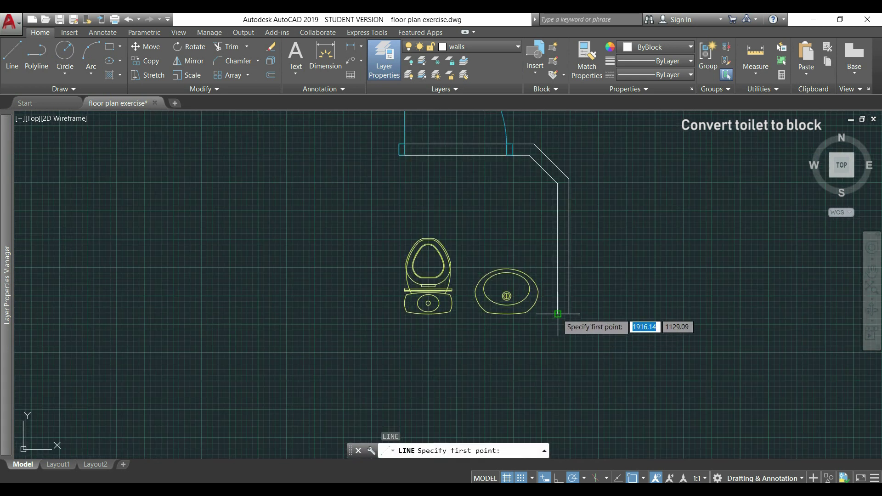
pyautogui.click(557, 315)
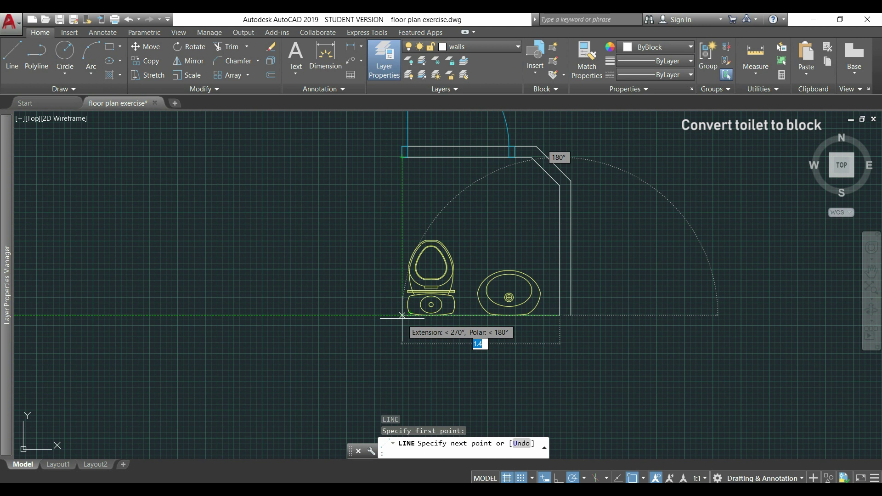
pyautogui.click(402, 315)
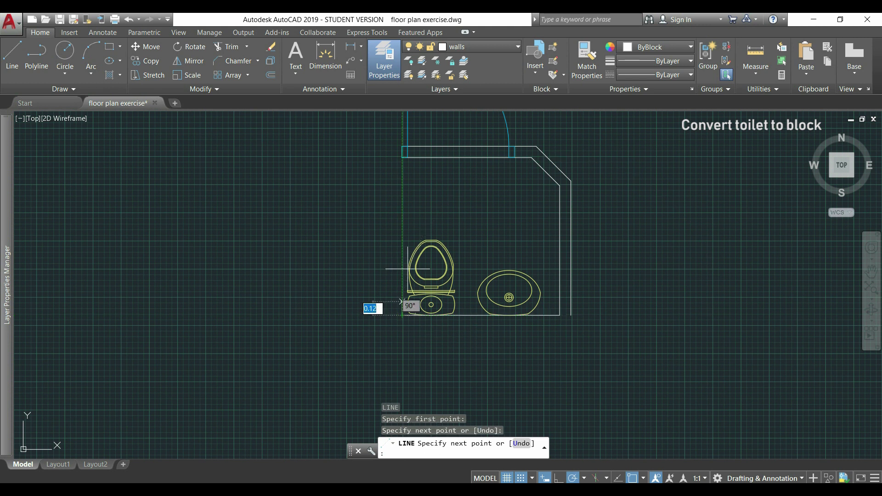
pyautogui.click(402, 157)
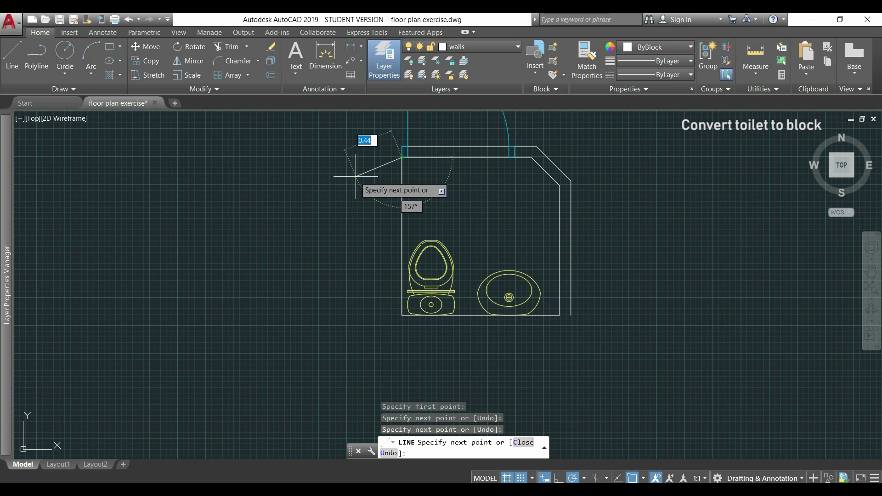
pyautogui.press('Escape')
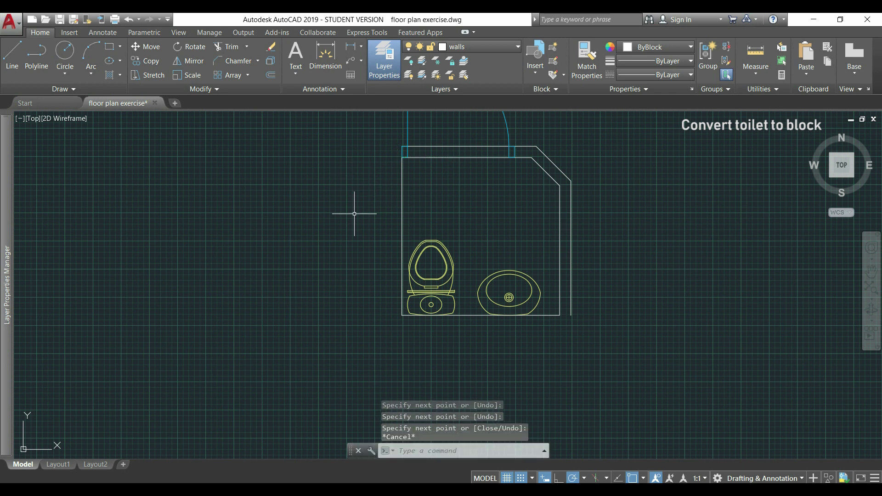
# Define block 'toilet' from the room's door, toilet and sink, based at its bottom-left corner.
pyautogui.moveTo(365, 214); pyautogui.dragTo(332, 252, button='middle')
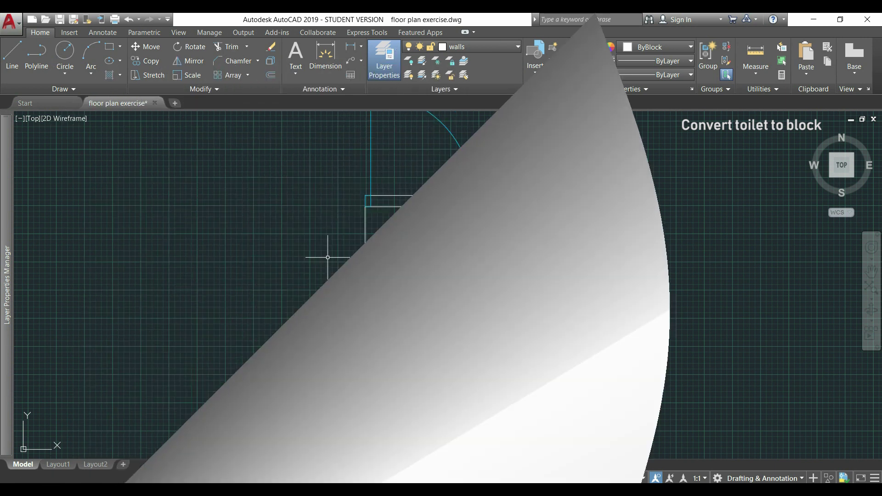
pyautogui.write('B')
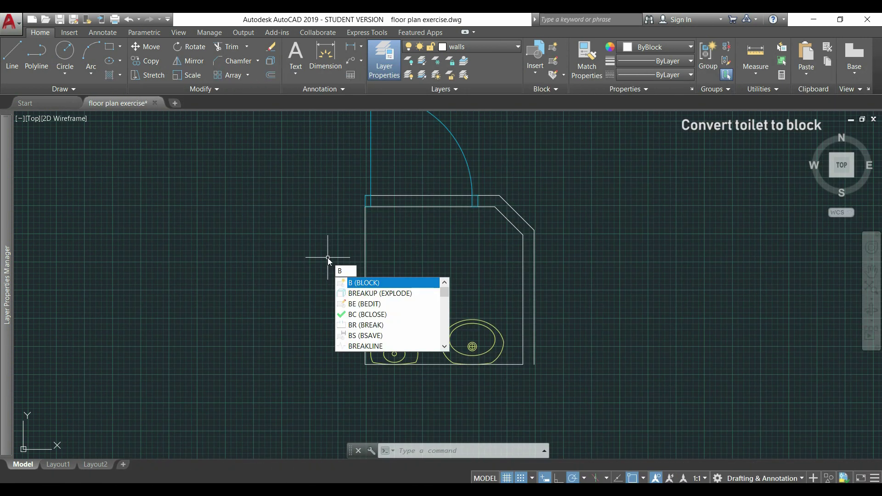
pyautogui.press('Return')
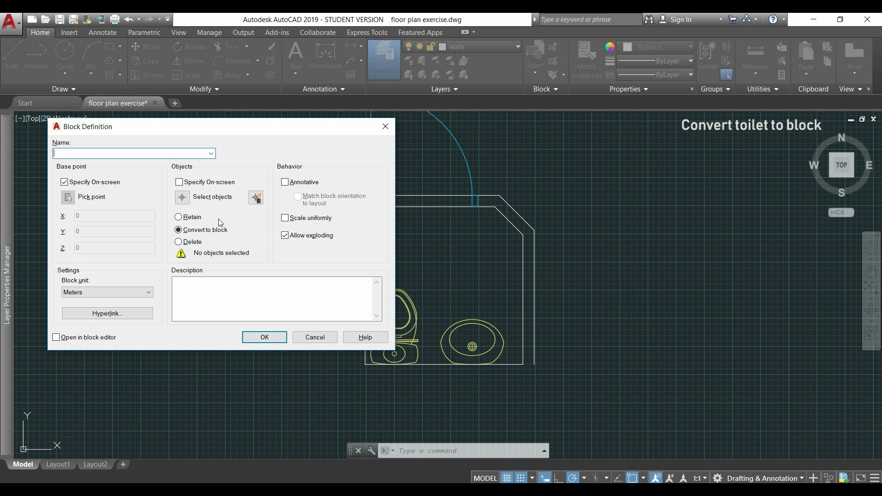
pyautogui.write('oil')
pyautogui.write('e')
pyautogui.click(182, 198)
pyautogui.scroll(-2, 518, 374)
pyautogui.click(518, 376)
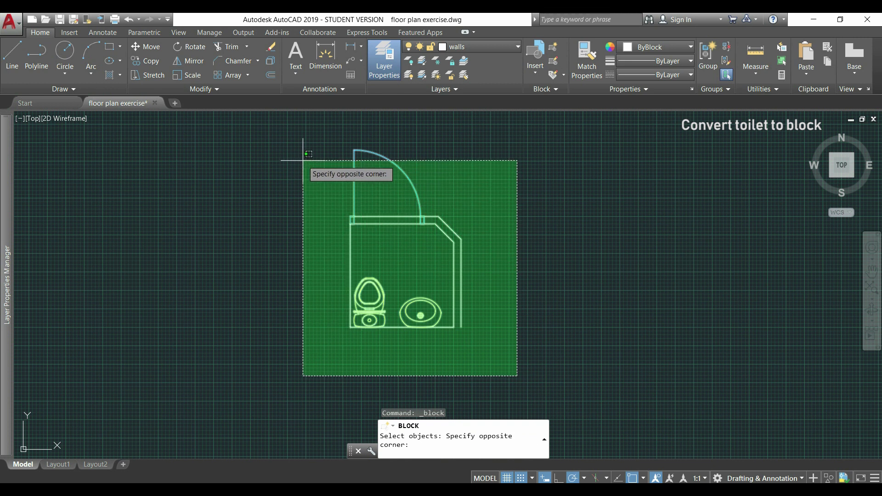
pyautogui.click(291, 130)
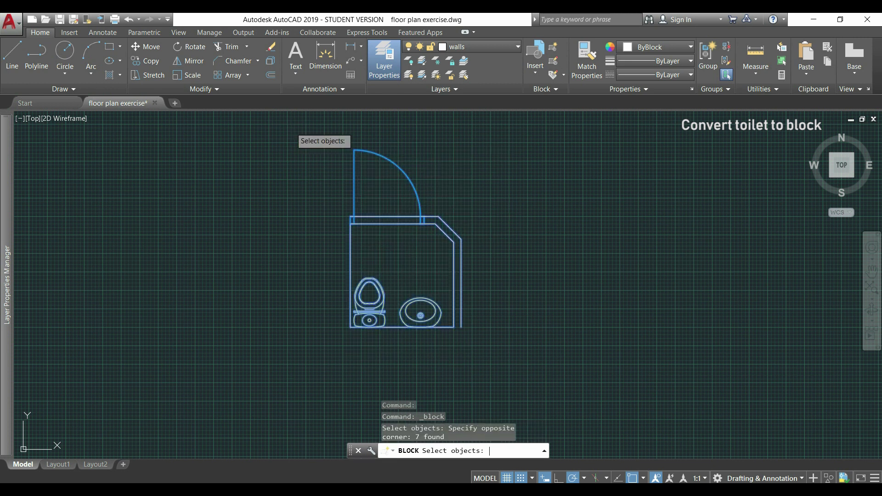
pyautogui.press('Return')
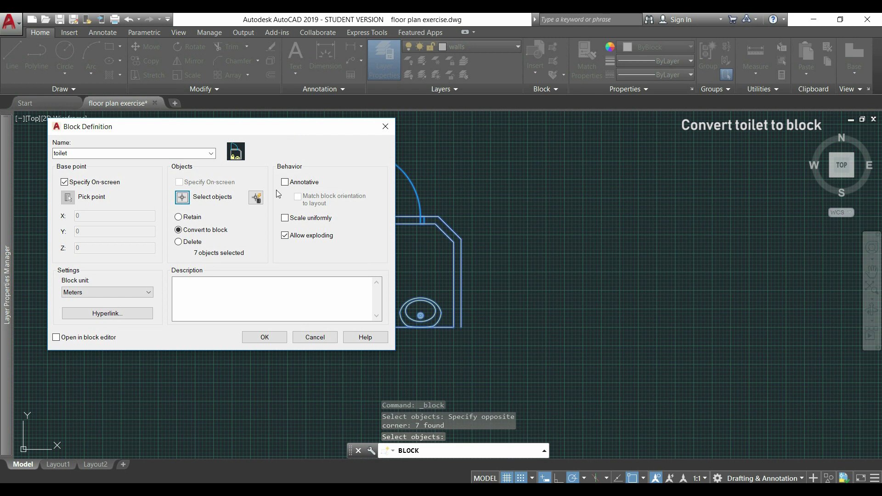
pyautogui.click(266, 338)
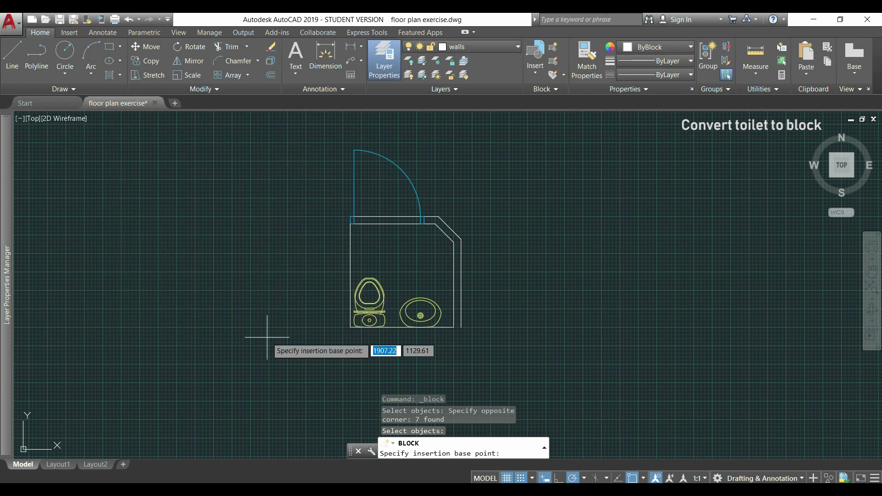
pyautogui.scroll(2, 338, 338)
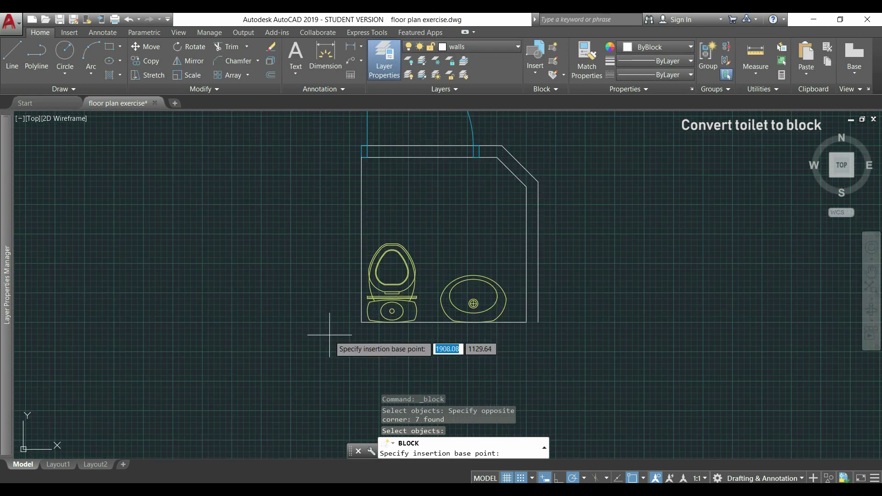
pyautogui.scroll(2, 361, 314)
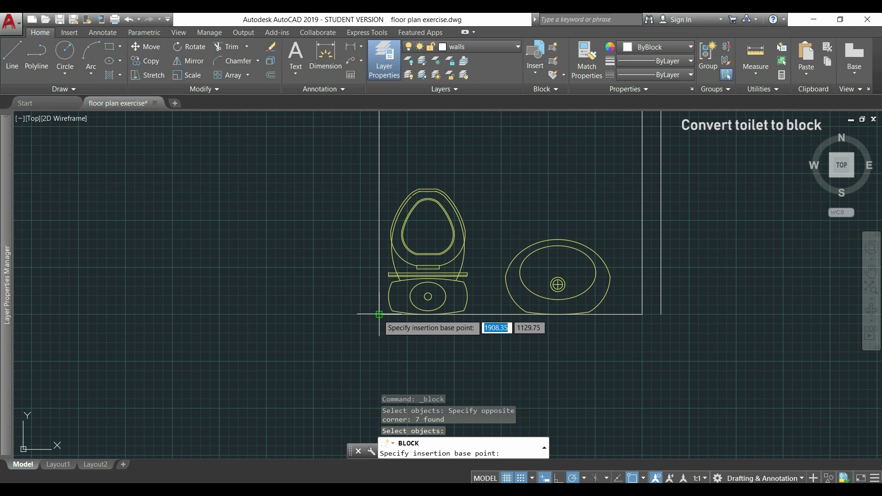
pyautogui.click(379, 314)
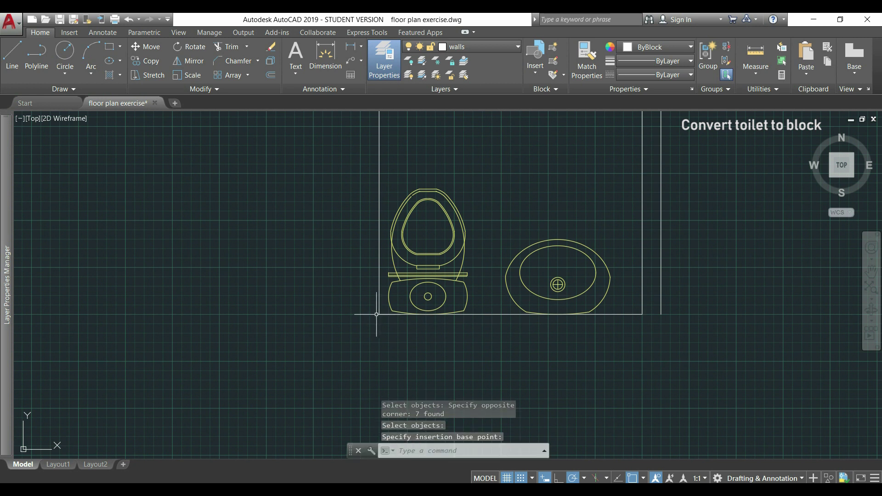
pyautogui.scroll(-3, 350, 314)
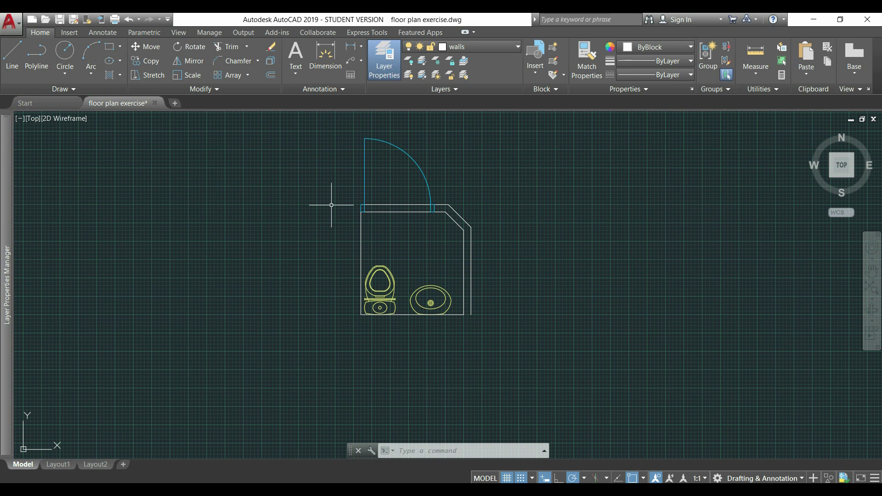
# Choose the toilet block from the Edit Block Definition list and open it in the Block Editor.
pyautogui.click(554, 62)
pyautogui.click(562, 260)
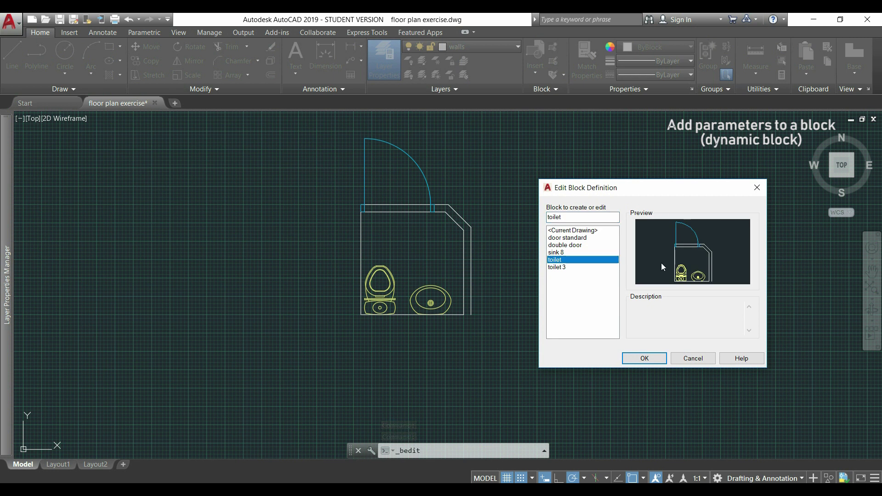
pyautogui.click(647, 358)
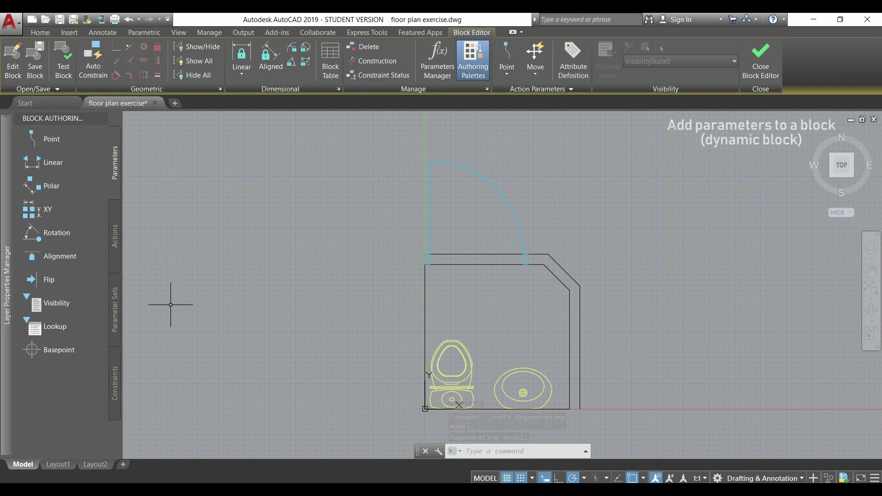
# Add the Flip state1 parameter with a vertical reflection line rising from the bottom wall.
pyautogui.click(43, 280)
pyautogui.moveTo(354, 380); pyautogui.dragTo(322, 311, button='middle')
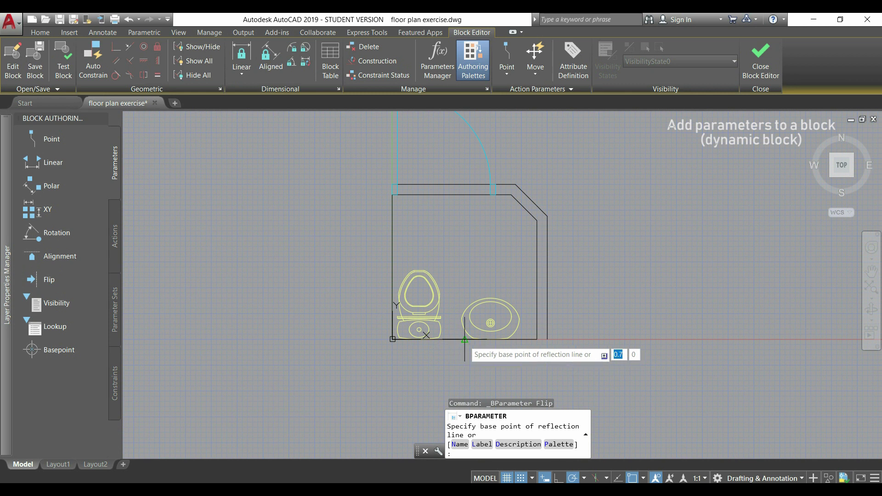
pyautogui.click(465, 340)
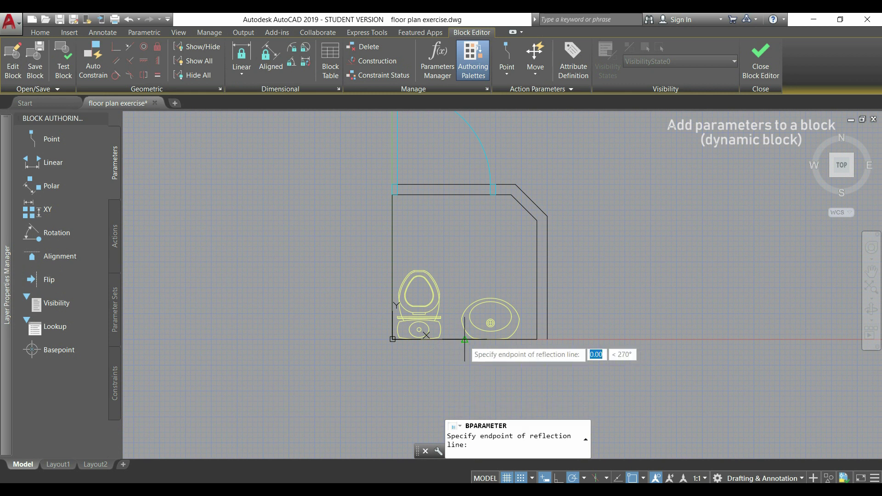
pyautogui.click(464, 281)
pyautogui.click(470, 275)
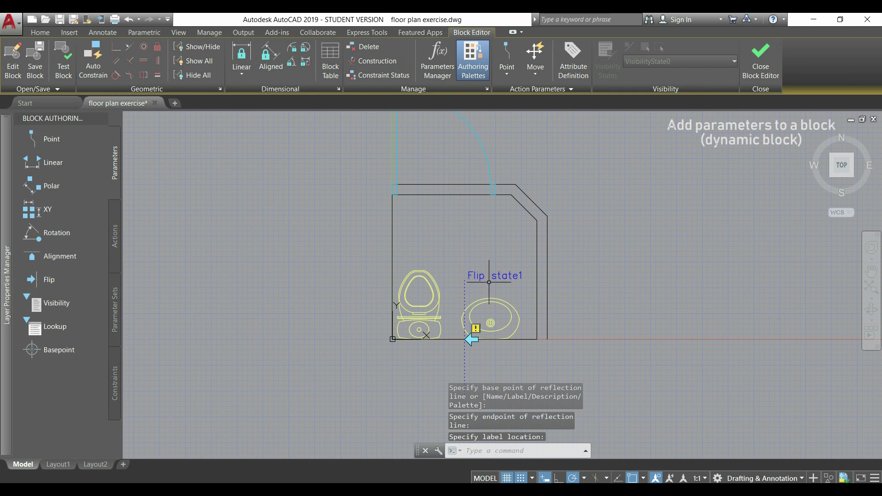
# Attach a flip action to Flip state1 covering the room's objects.
pyautogui.click(477, 327)
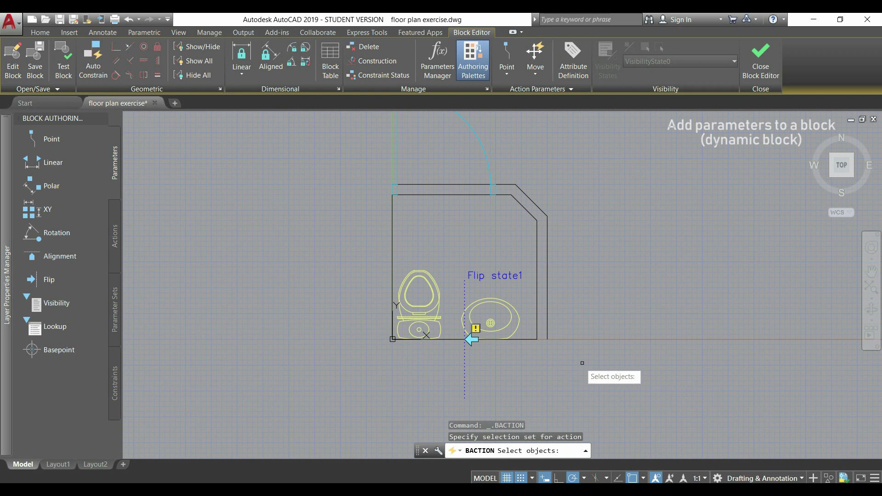
pyautogui.click(616, 366)
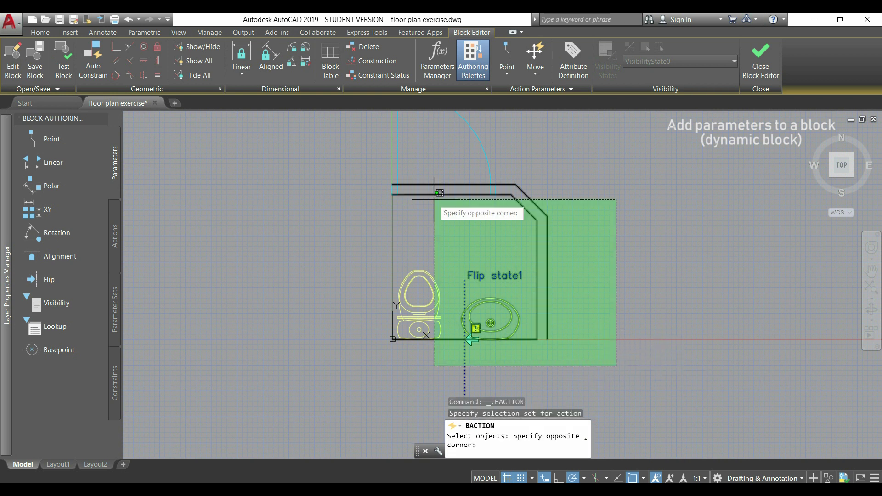
pyautogui.click(302, 128)
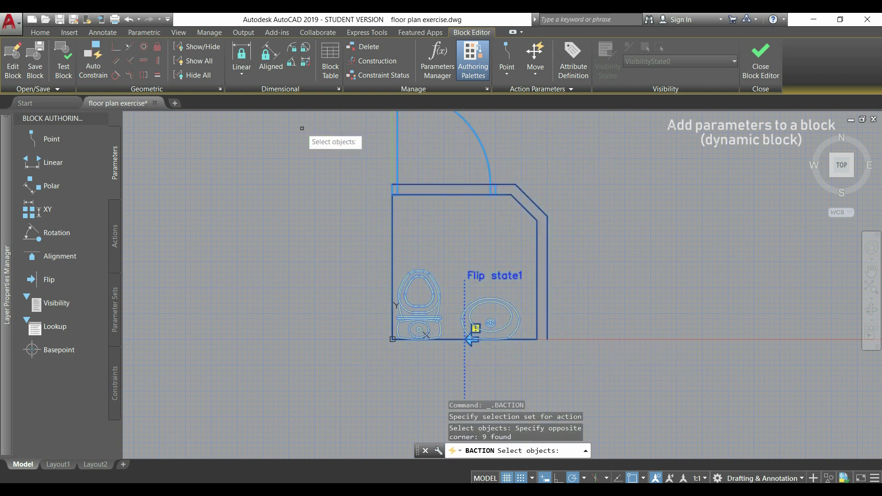
pyautogui.press('Return')
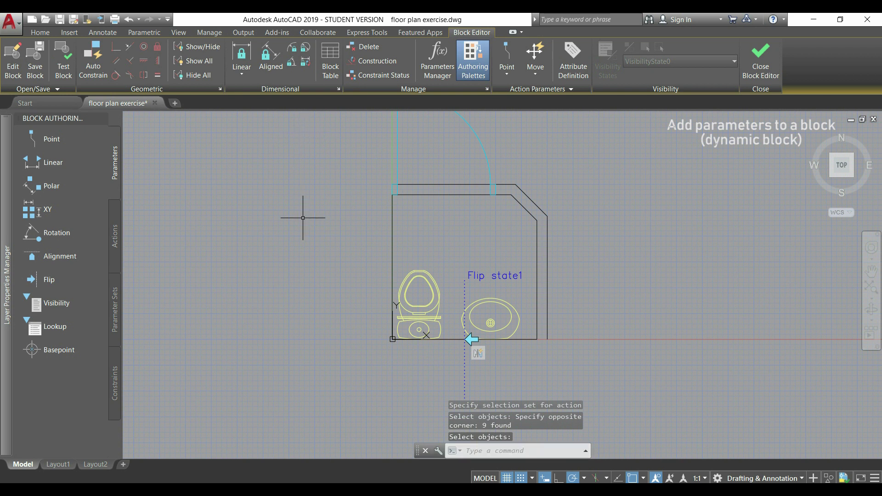
# Add the Flip state2 parameter along the bottom wall, starting at the left corner.
pyautogui.click(97, 282)
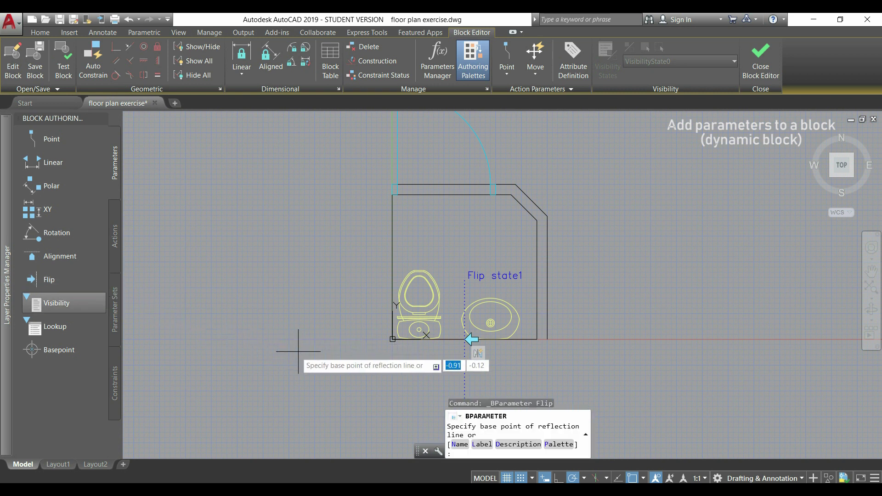
pyautogui.click(392, 339)
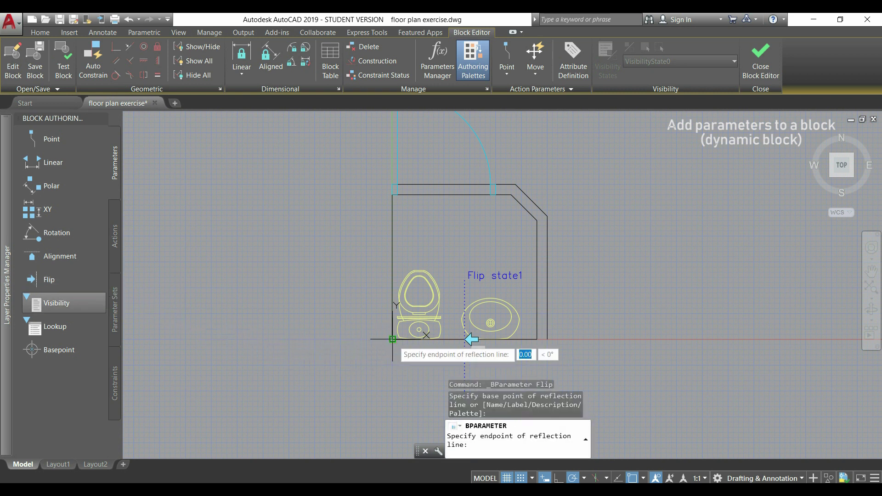
pyautogui.click(419, 339)
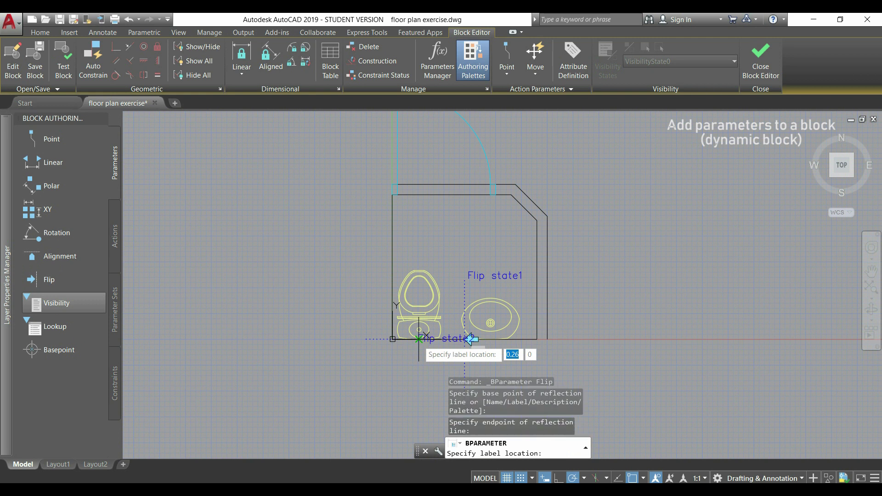
pyautogui.click(384, 349)
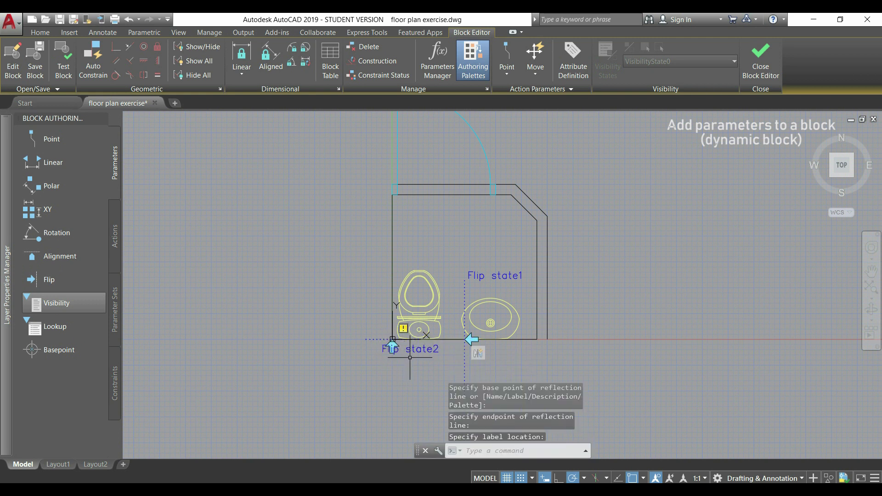
# Attach a flip action to Flip state2 covering all 11 objects in the room.
pyautogui.doubleClick(404, 328)
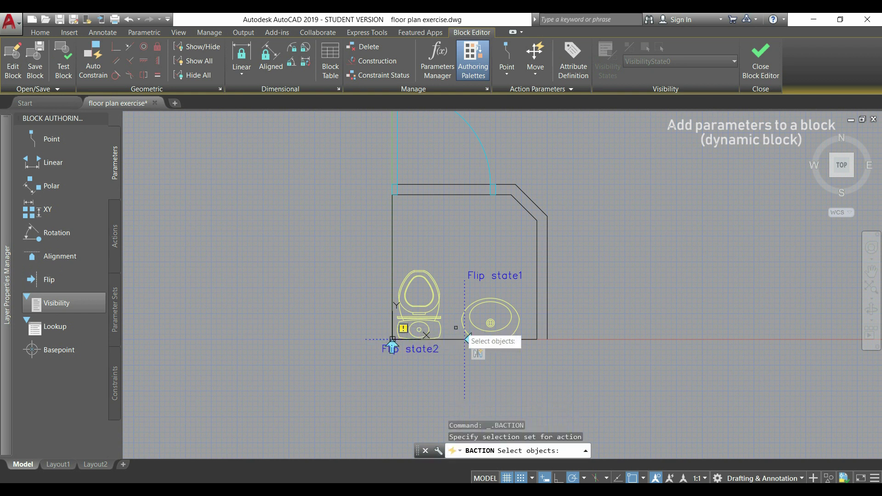
pyautogui.click(583, 367)
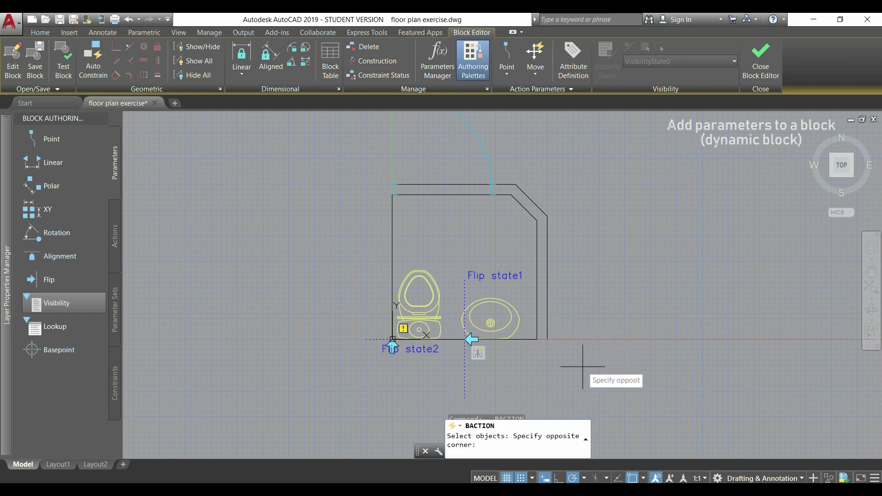
pyautogui.click(298, 125)
pyautogui.press('Return')
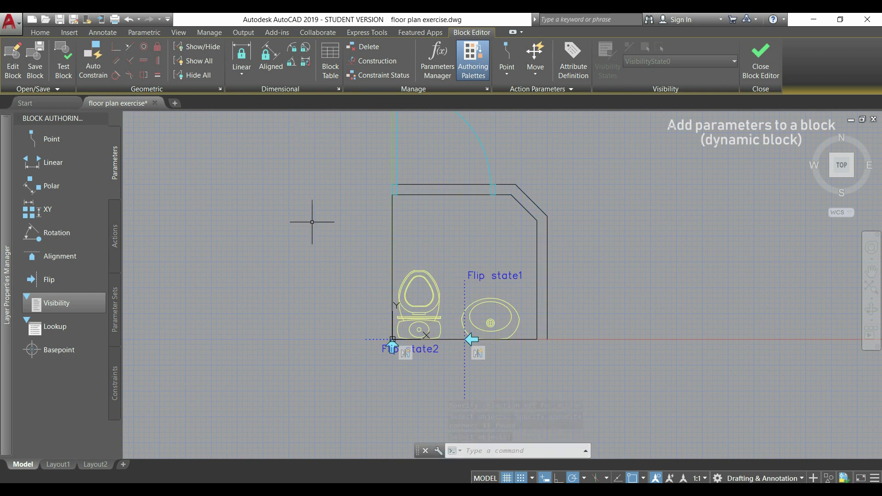
# Make several trial selections of the left and bottom wall lines, clearing each one.
pyautogui.click(392, 232)
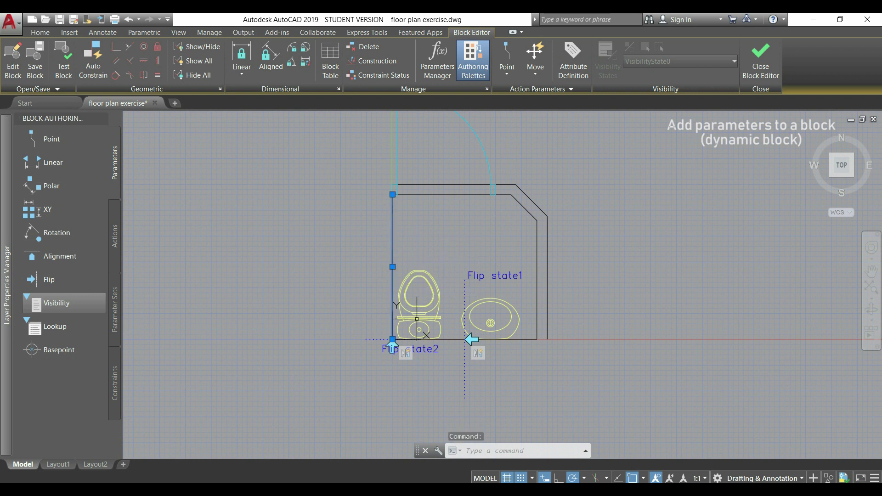
pyautogui.click(529, 338)
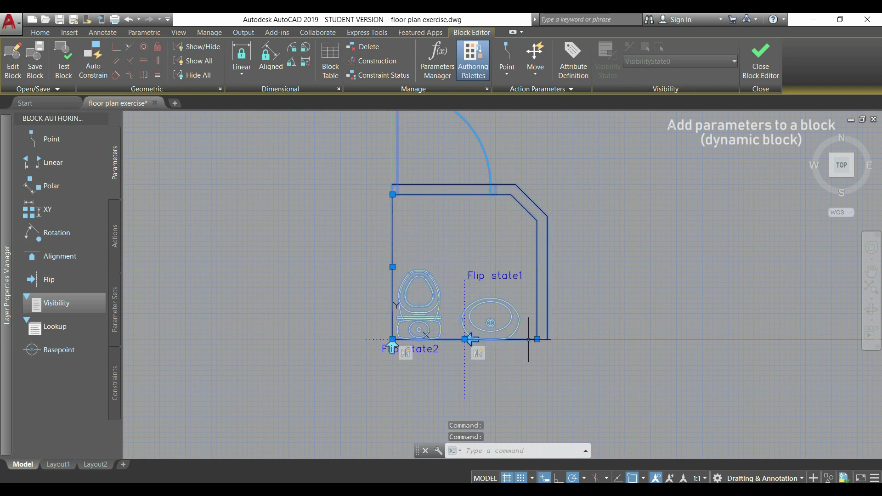
pyautogui.press('Escape')
pyautogui.press('Escape')
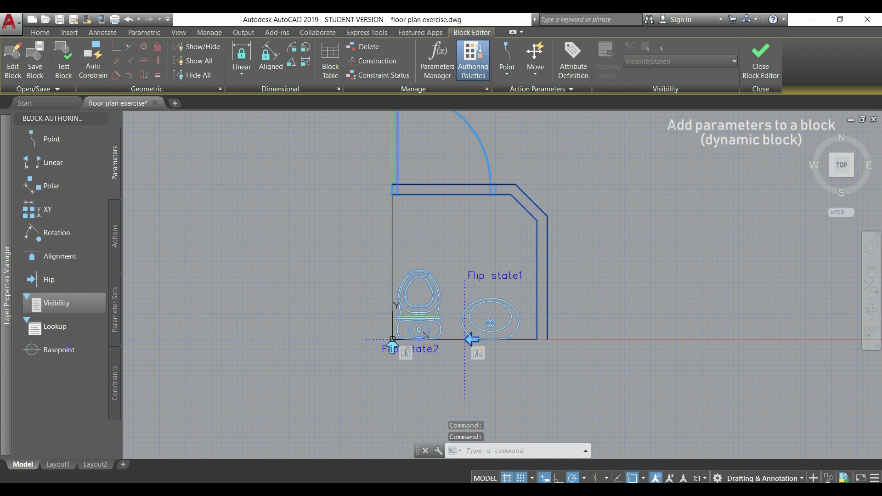
pyautogui.click(559, 212)
pyautogui.press('Escape')
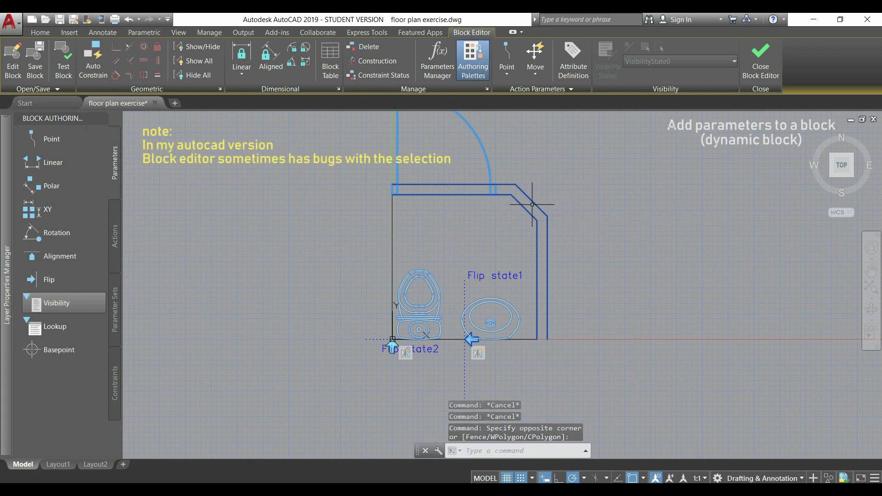
pyautogui.press('Escape')
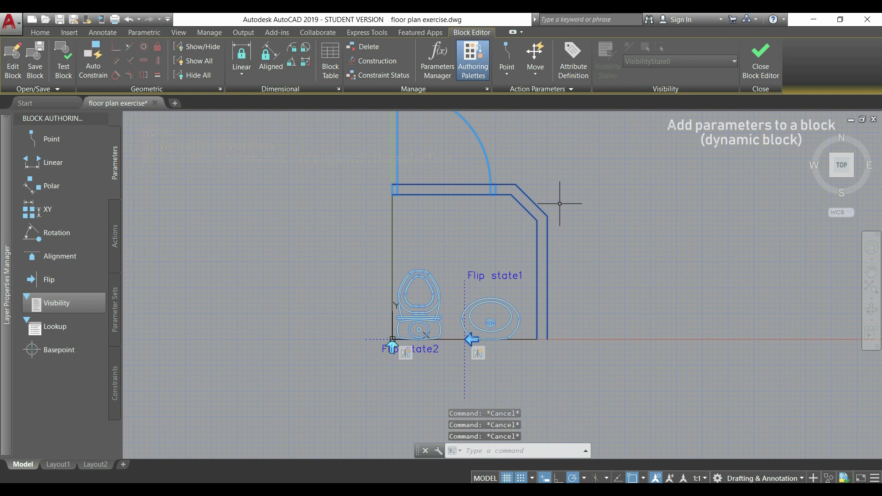
pyautogui.click(568, 205)
pyautogui.click(569, 207)
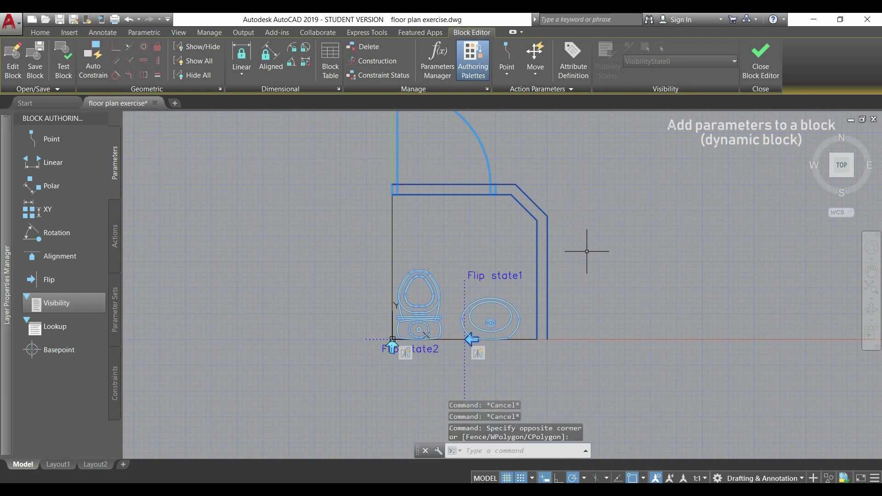
pyautogui.click(587, 252)
pyautogui.click(488, 148)
pyautogui.press('Escape')
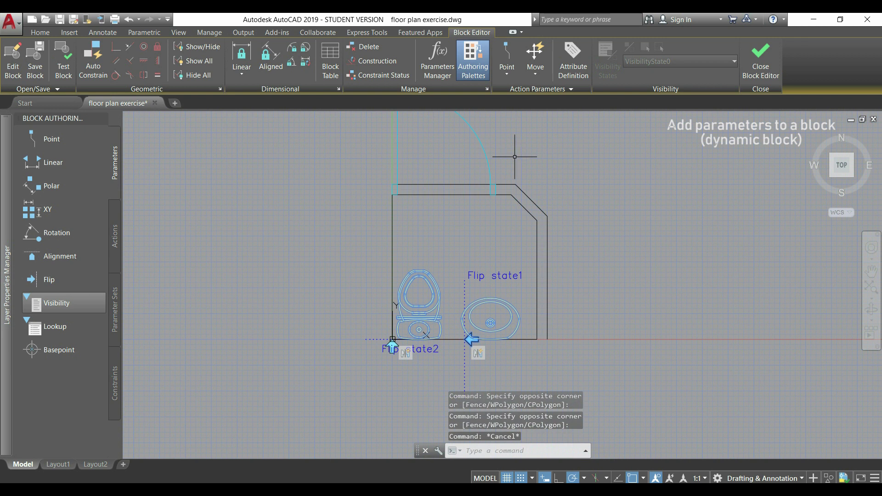
pyautogui.click(609, 373)
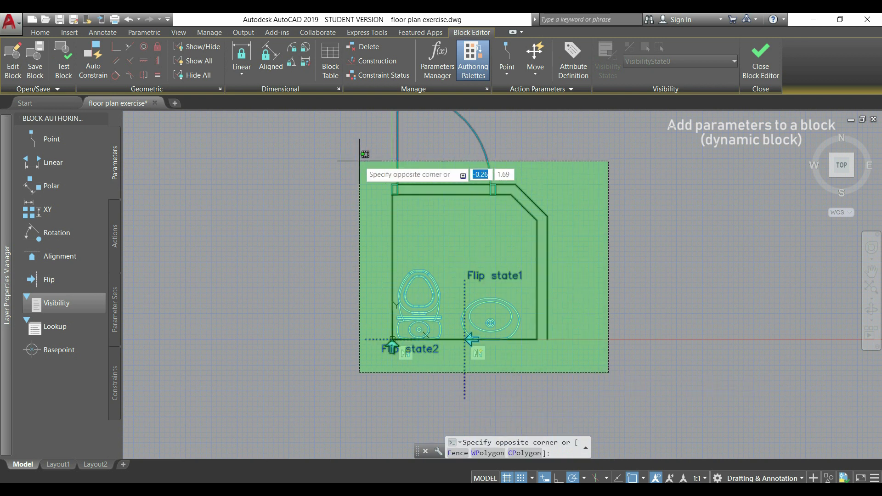
pyautogui.click(328, 135)
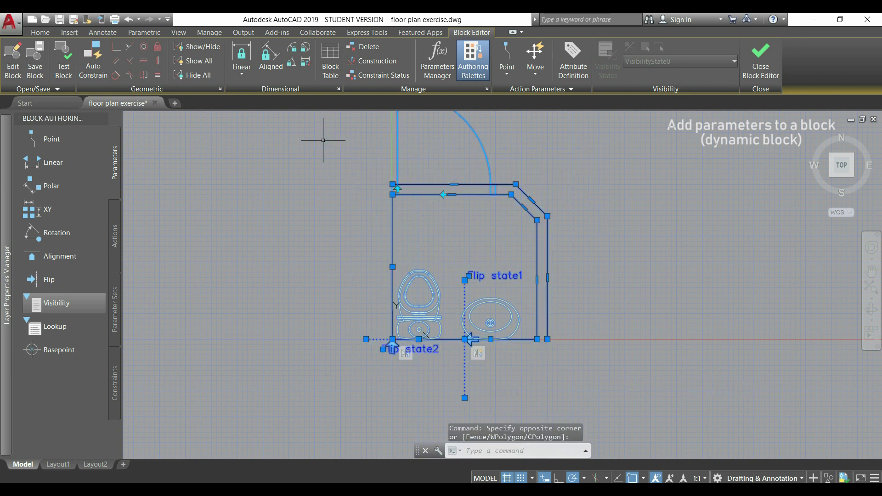
pyautogui.press('Escape')
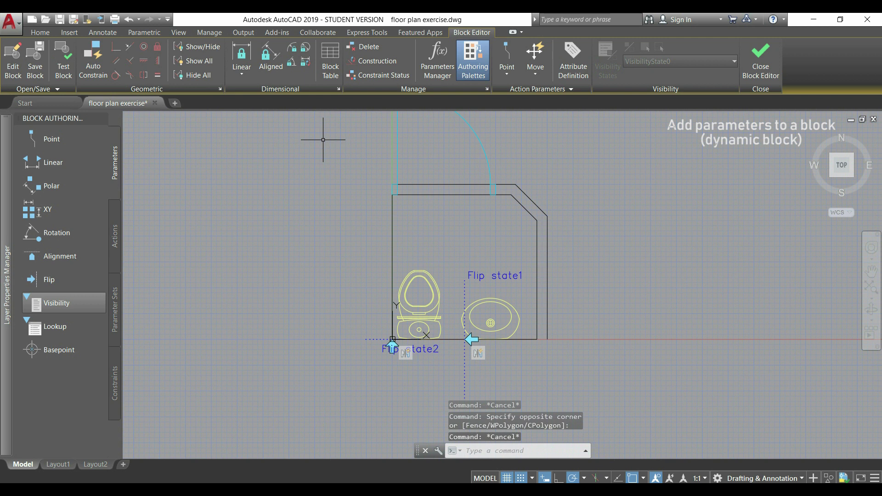
# Delete the left and bottom wall lines and save the toilet block definition.
pyautogui.click(393, 228)
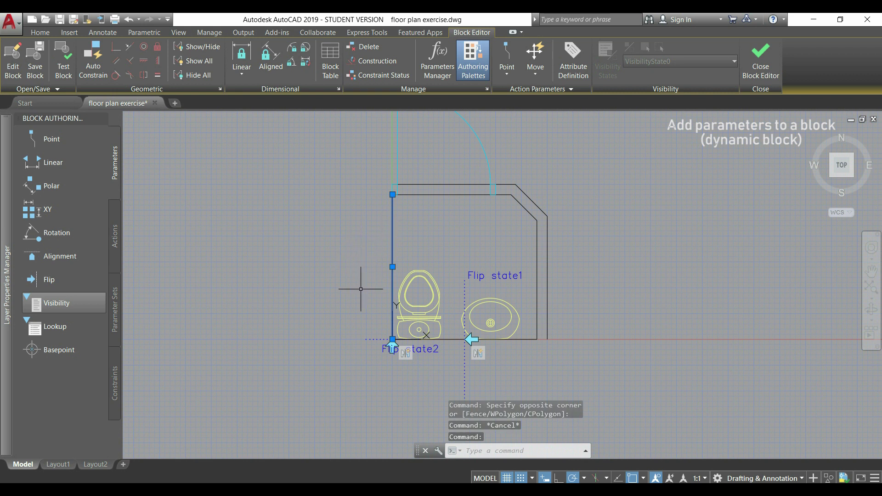
pyautogui.click(528, 338)
pyautogui.press('Delete')
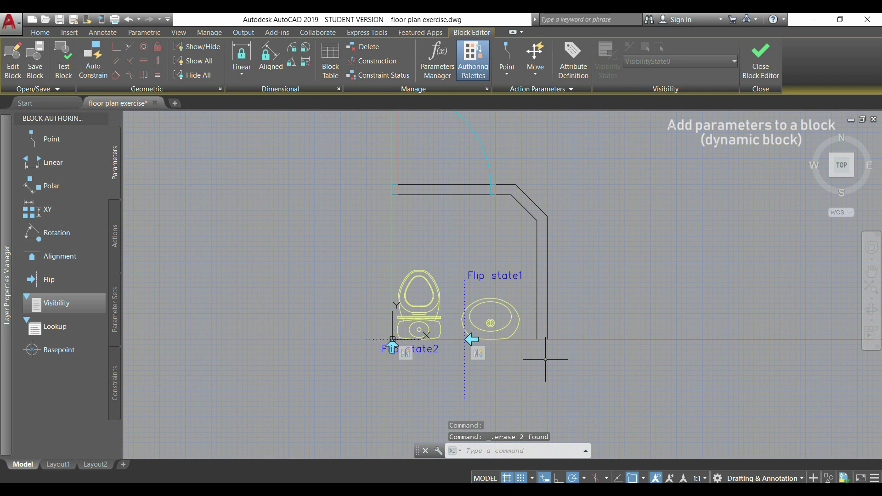
pyautogui.click(38, 61)
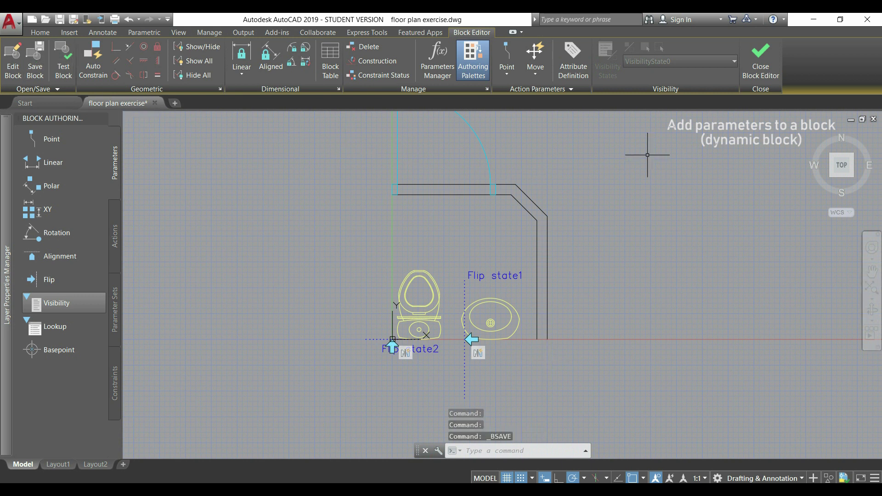
# Close the Block Editor and insert the toilet block at the first room's wall corner.
pyautogui.click(756, 59)
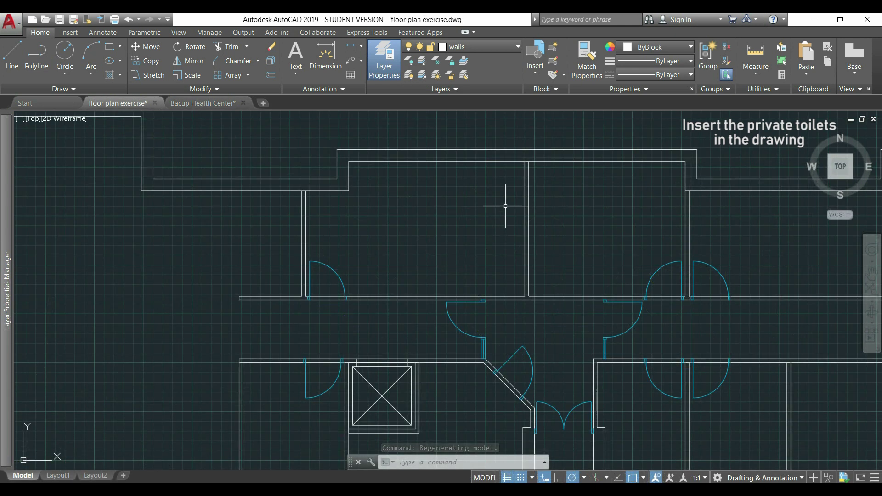
pyautogui.click(532, 74)
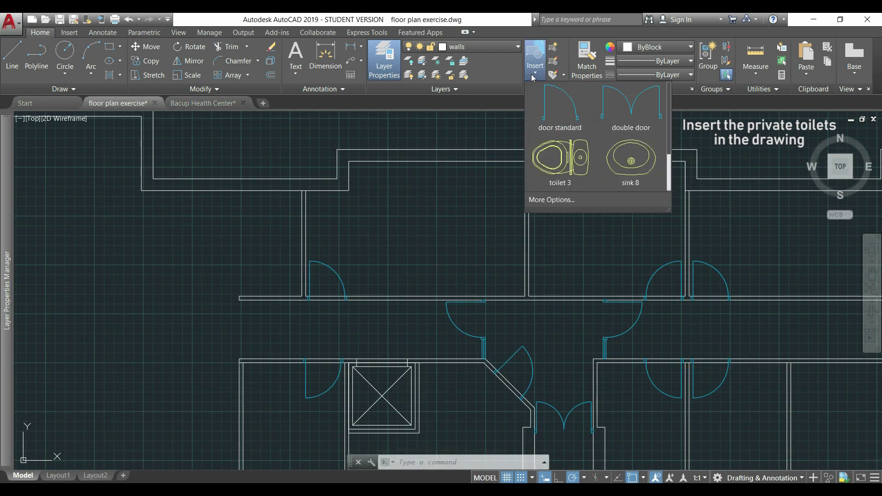
pyautogui.scroll(-1, 622, 148)
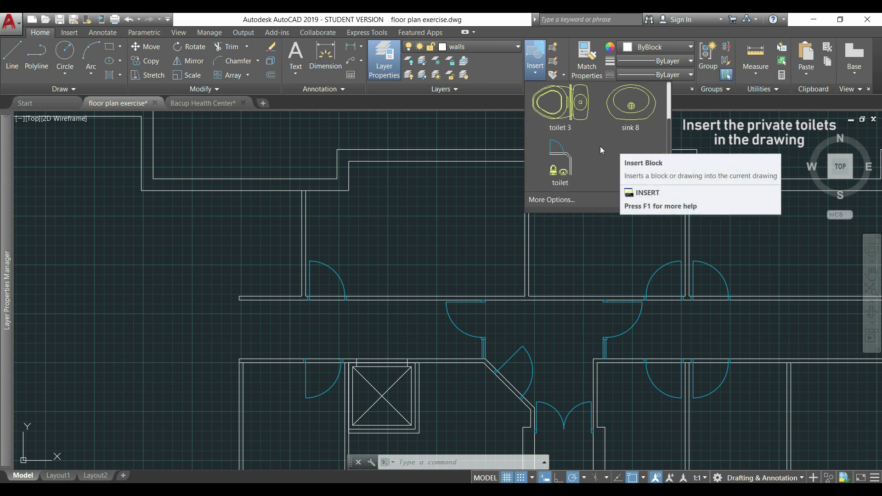
pyautogui.click(570, 155)
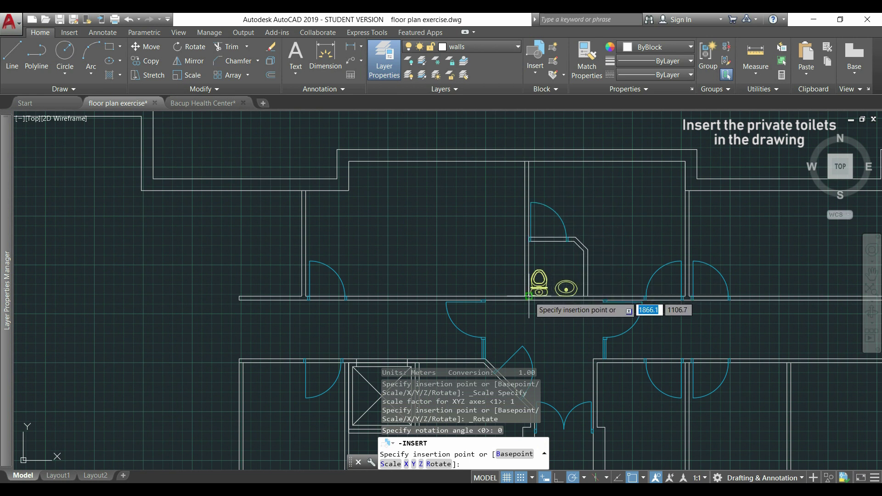
pyautogui.click(529, 296)
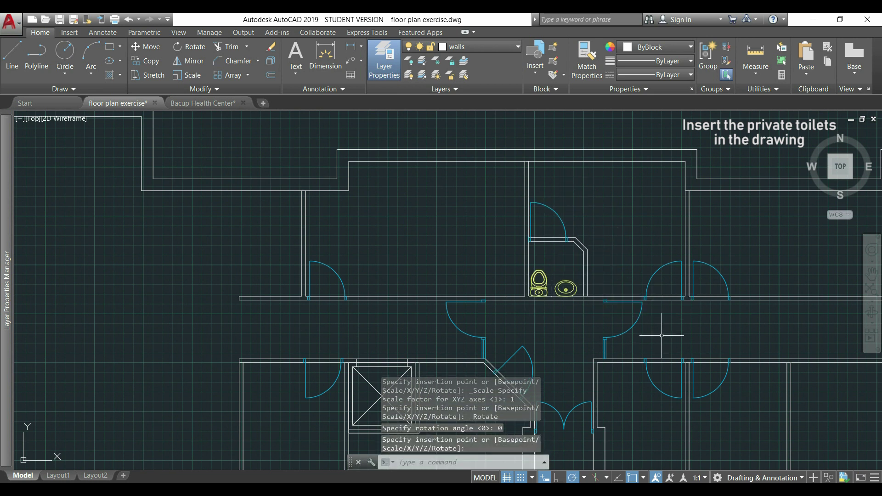
# Insert toilet blocks at the wall corners of the neighbouring rooms.
pyautogui.moveTo(744, 327); pyautogui.dragTo(587, 317, button='middle')
pyautogui.click(535, 55)
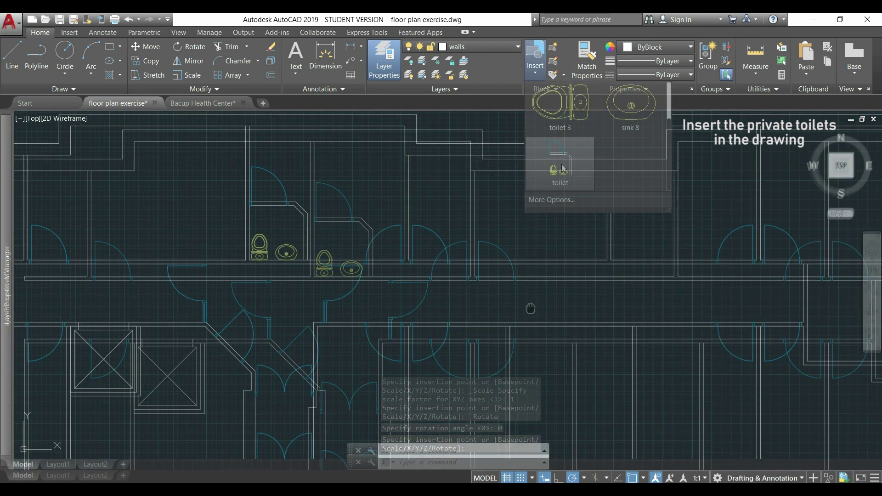
pyautogui.click(552, 104)
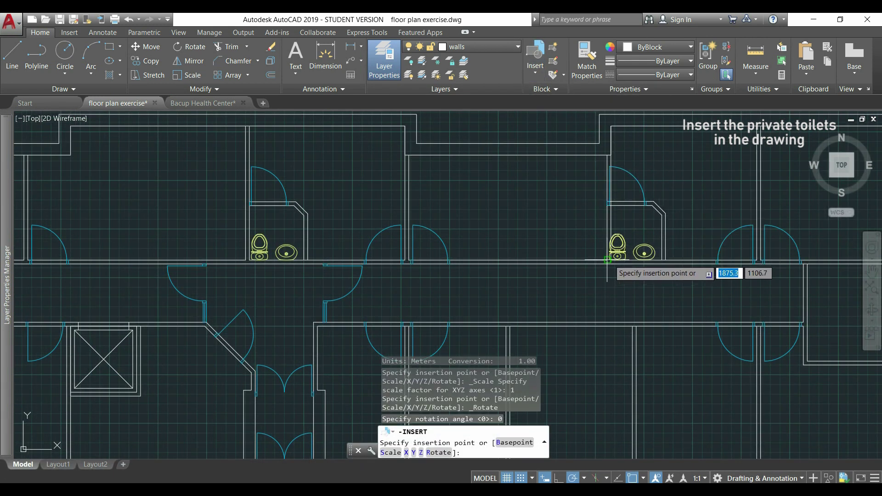
pyautogui.scroll(3, 609, 260)
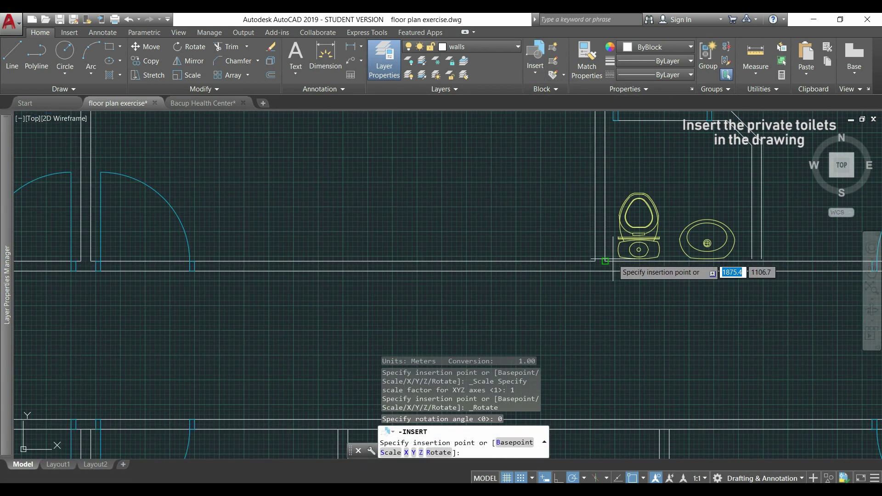
pyautogui.click(605, 262)
pyautogui.scroll(-4, 637, 235)
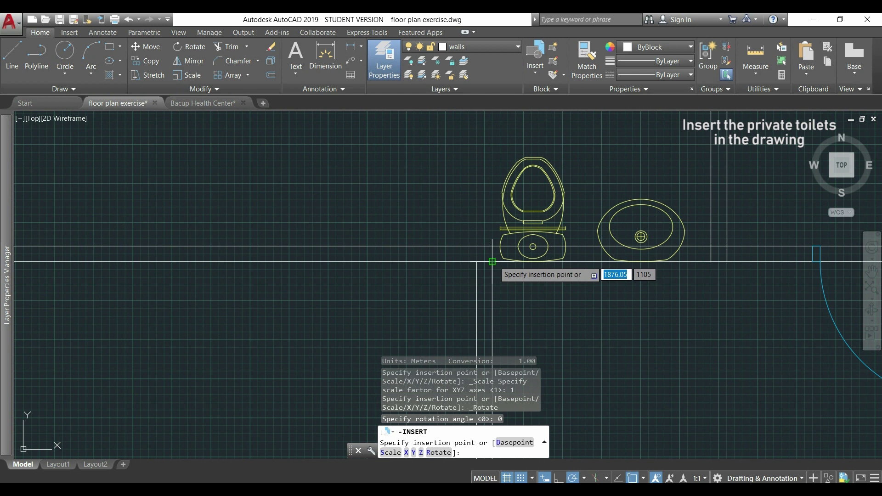
pyautogui.click(492, 261)
pyautogui.scroll(-2, 552, 269)
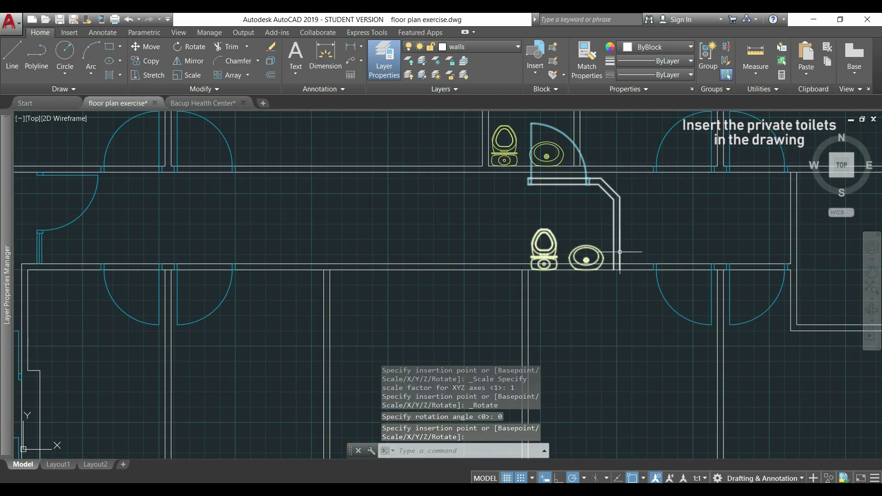
# Flip the newly placed toilet block below the wall line.
pyautogui.click(617, 247)
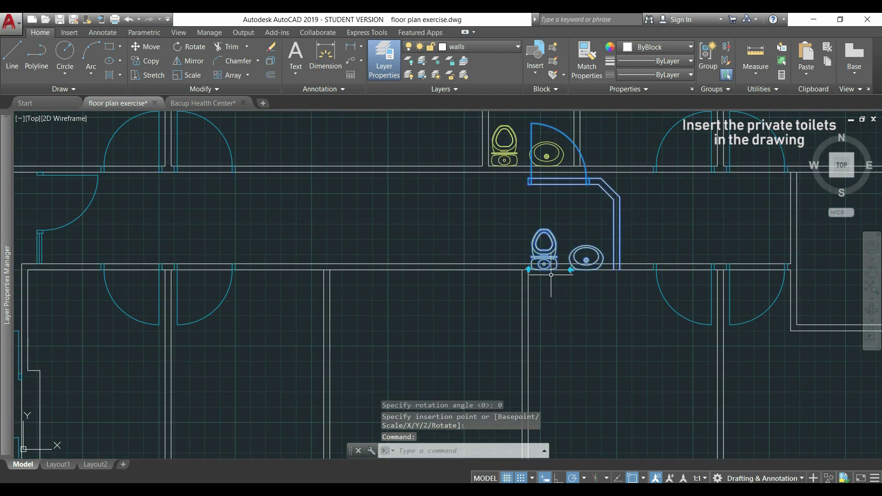
pyautogui.click(529, 270)
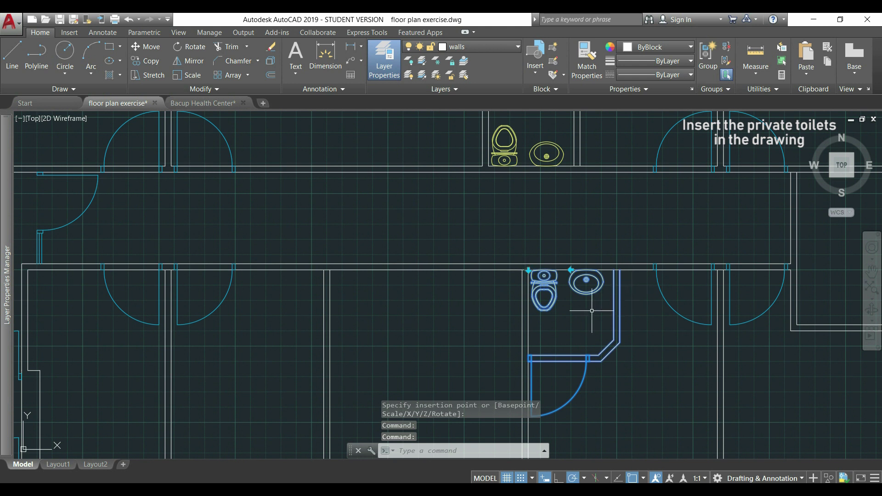
pyautogui.press('Escape')
# Insert another toilet block at the wall, then mirror it sideways and back.
pyautogui.click(534, 58)
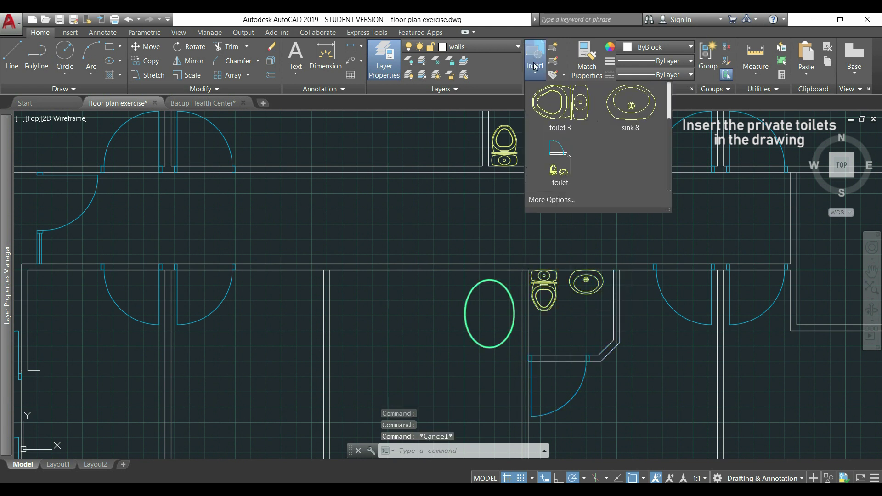
pyautogui.click(560, 162)
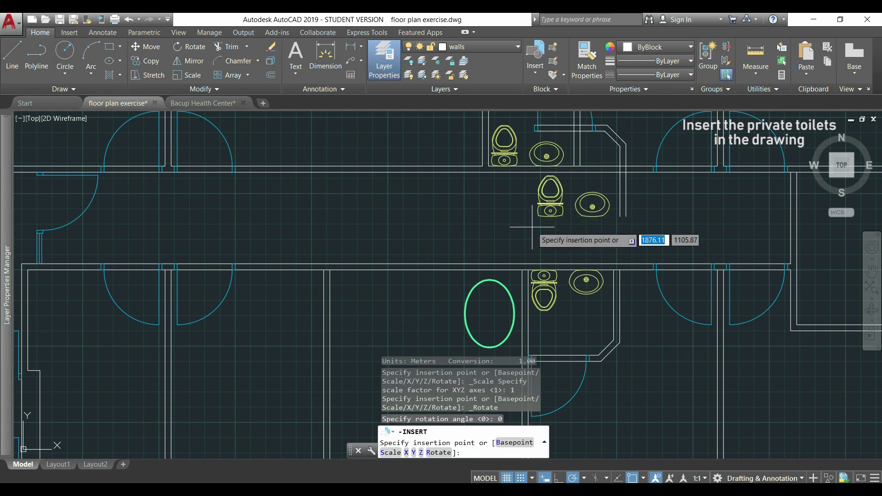
pyautogui.click(523, 270)
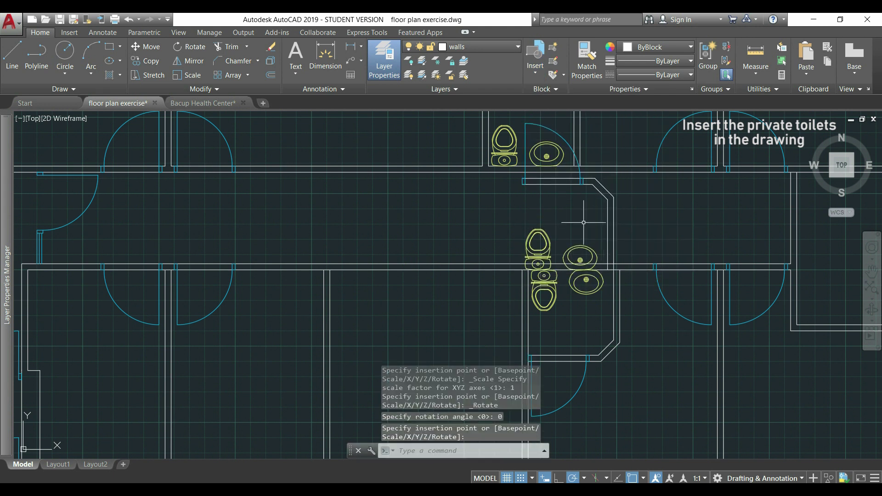
pyautogui.click(609, 235)
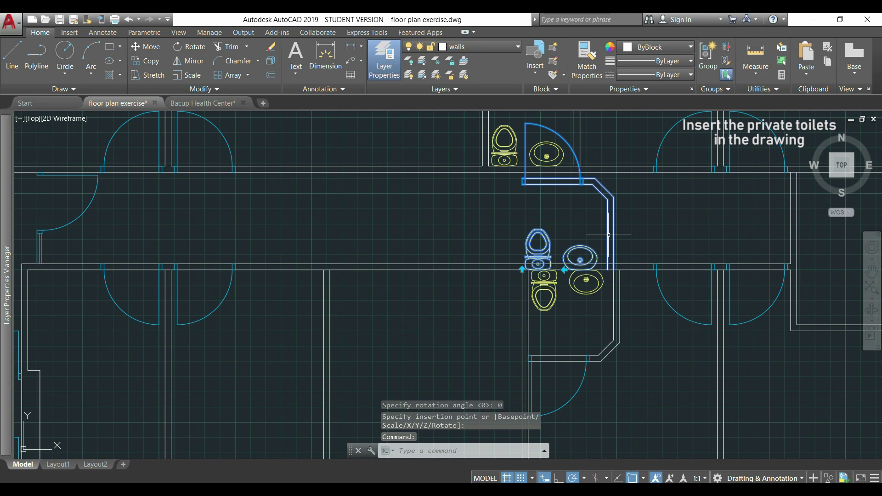
pyautogui.scroll(2, 608, 235)
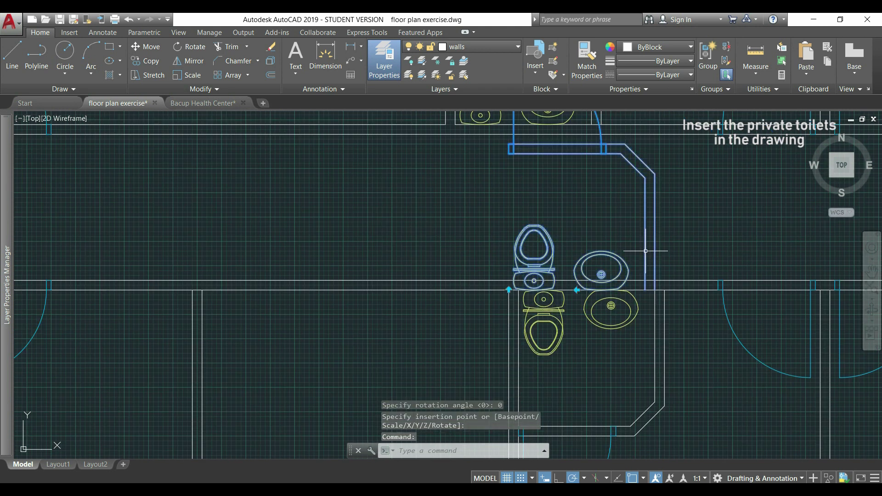
pyautogui.click(578, 290)
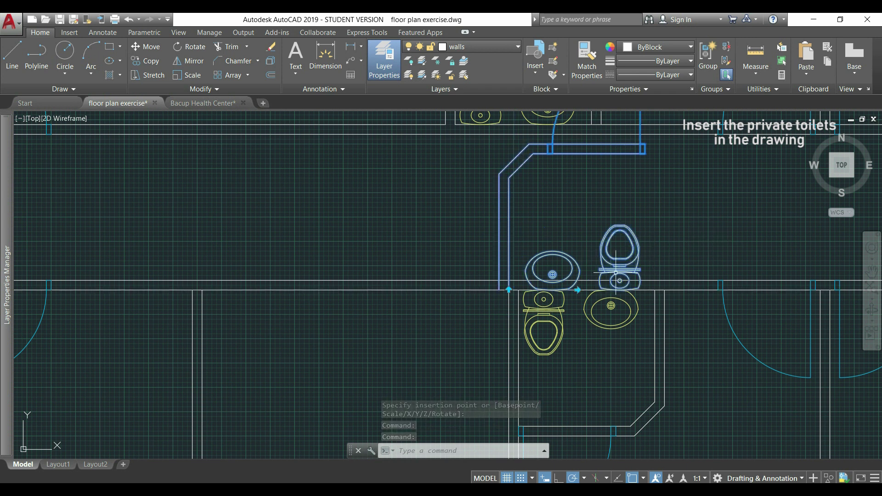
pyautogui.click(578, 289)
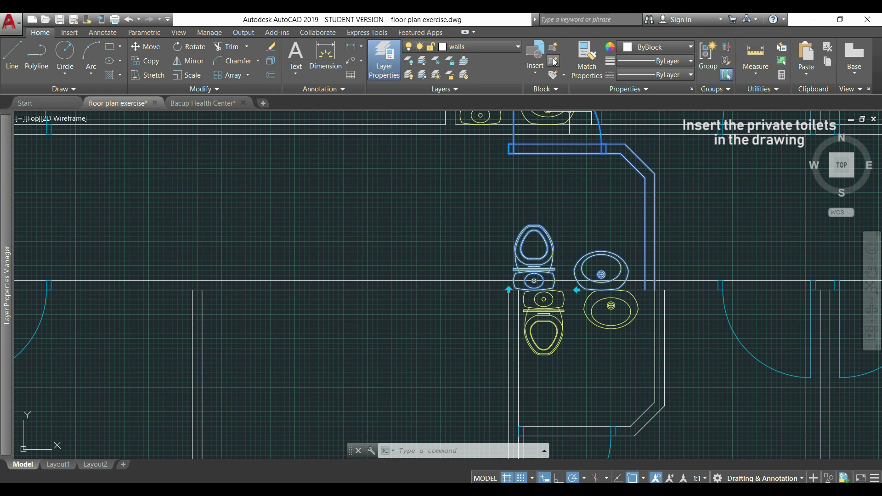
# Reopen the toilet block and move the first flip line's end onto the toilet.
pyautogui.click(553, 58)
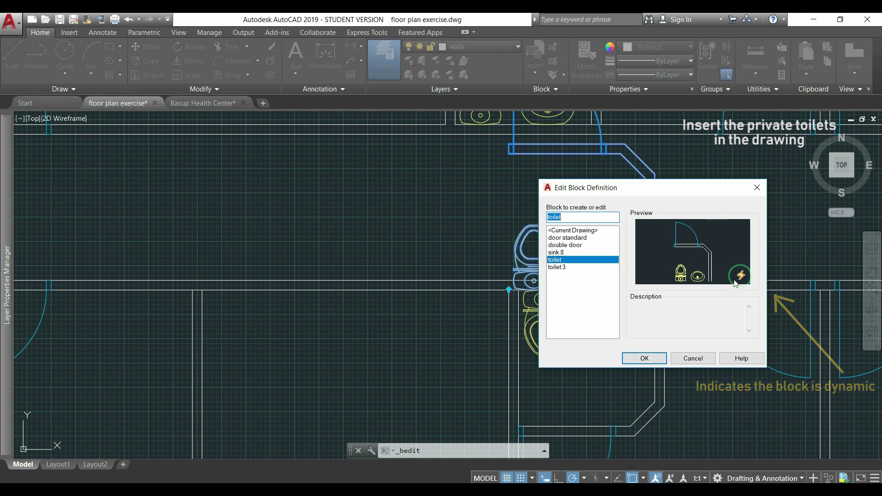
pyautogui.click(648, 359)
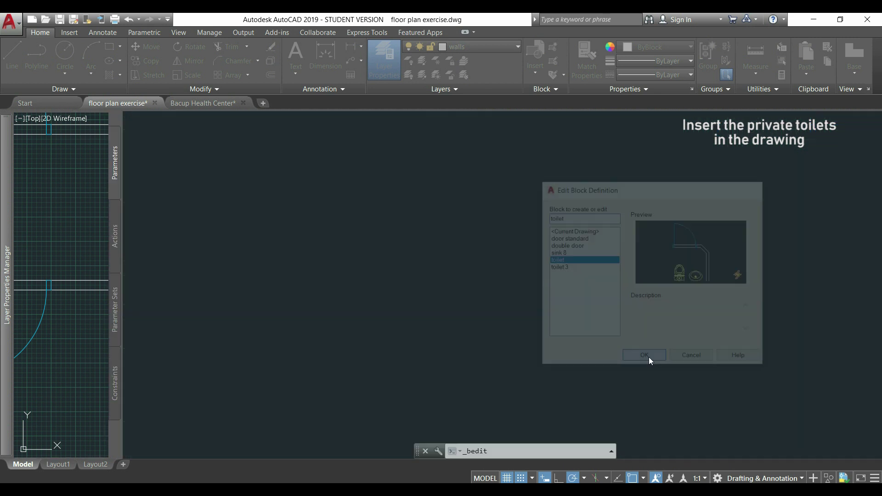
pyautogui.scroll(2, 572, 374)
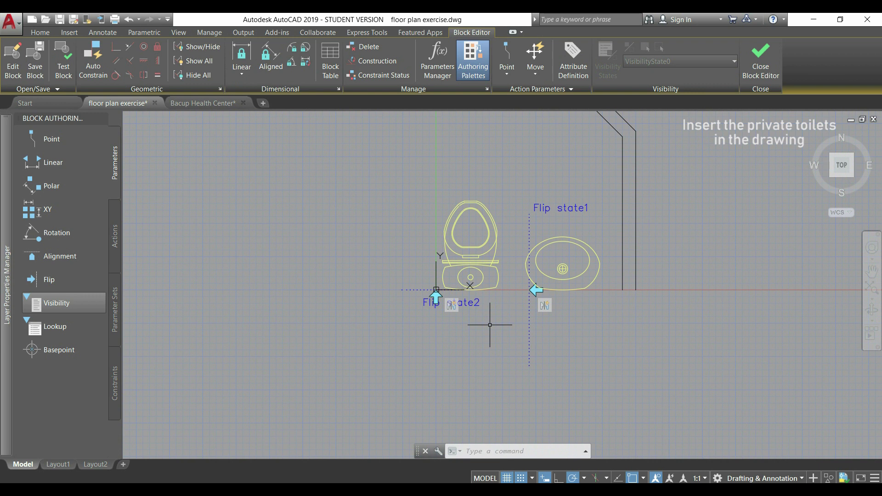
pyautogui.click(529, 313)
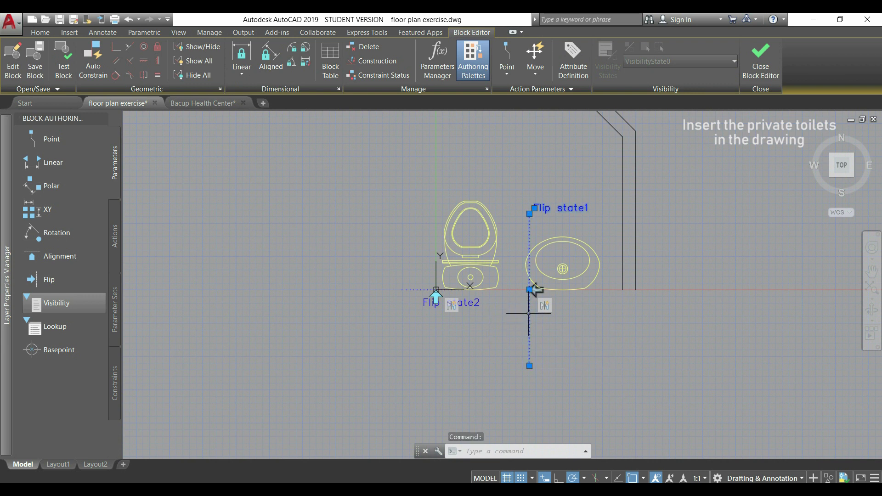
pyautogui.click(529, 289)
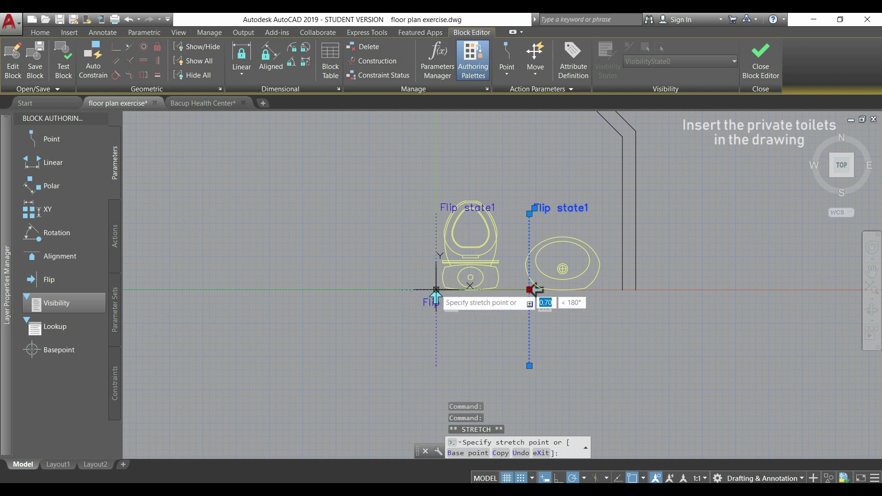
pyautogui.click(436, 290)
pyautogui.press('Escape')
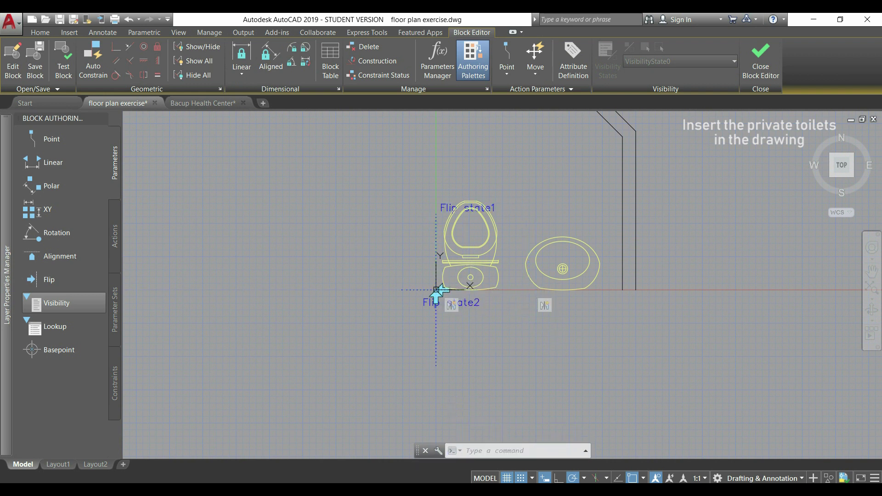
pyautogui.scroll(3, 466, 294)
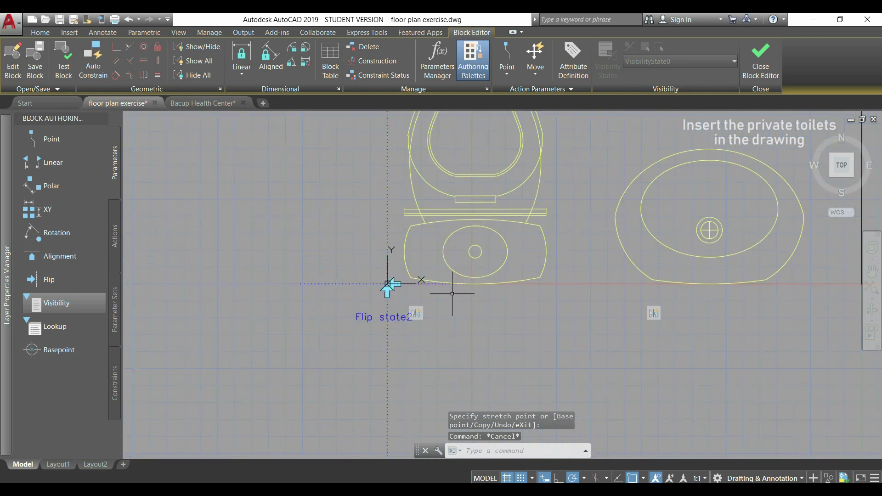
# Move the second flip parameter's point to its new position.
pyautogui.click(389, 285)
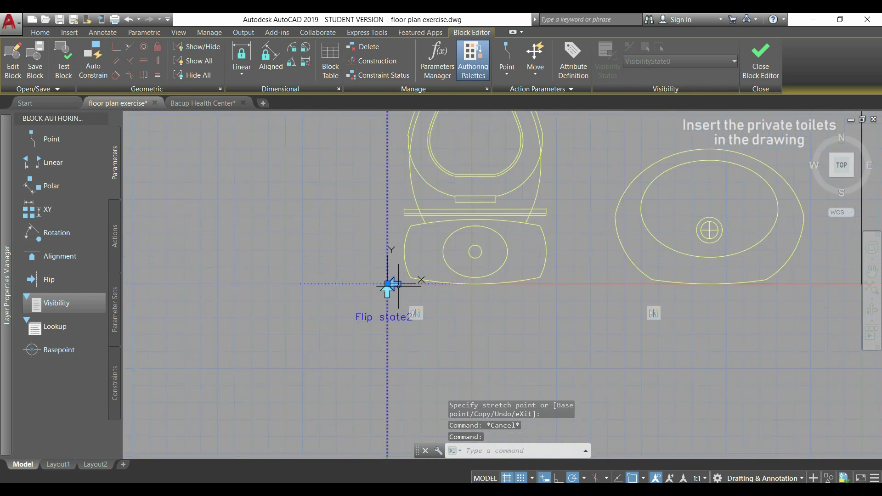
pyautogui.scroll(3, 399, 282)
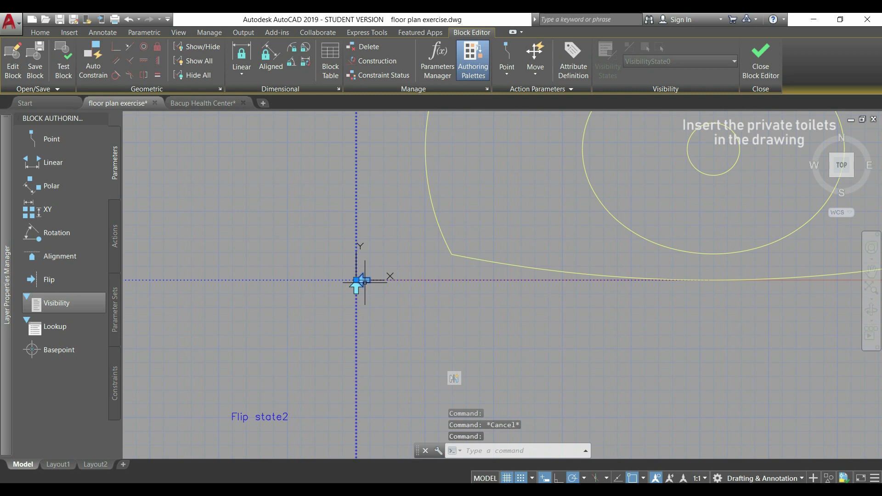
pyautogui.click(356, 281)
pyautogui.scroll(-3, 453, 293)
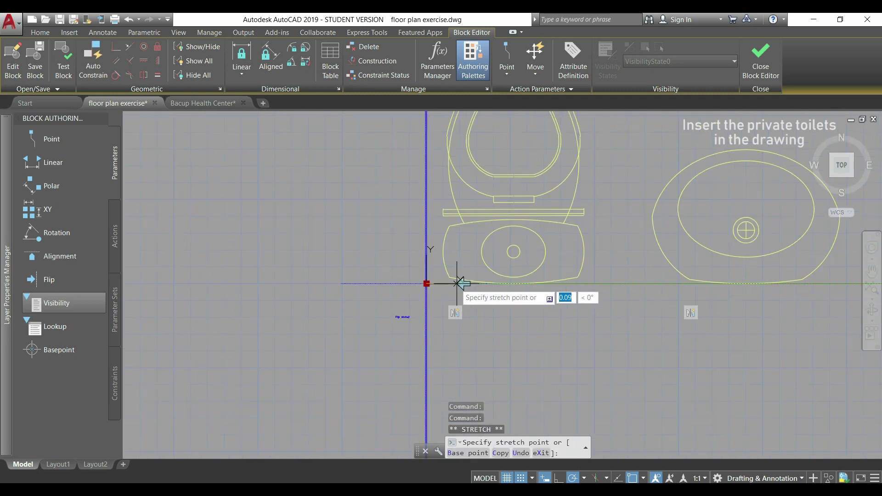
pyautogui.click(635, 284)
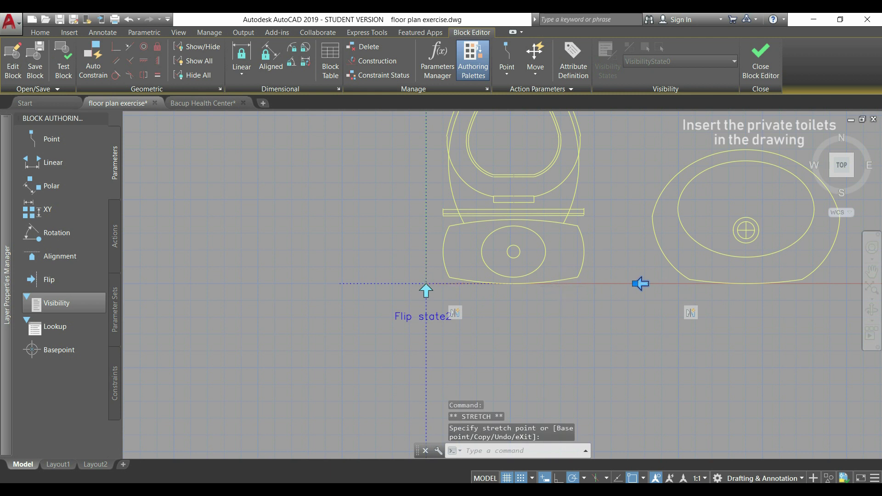
pyautogui.scroll(-3, 560, 290)
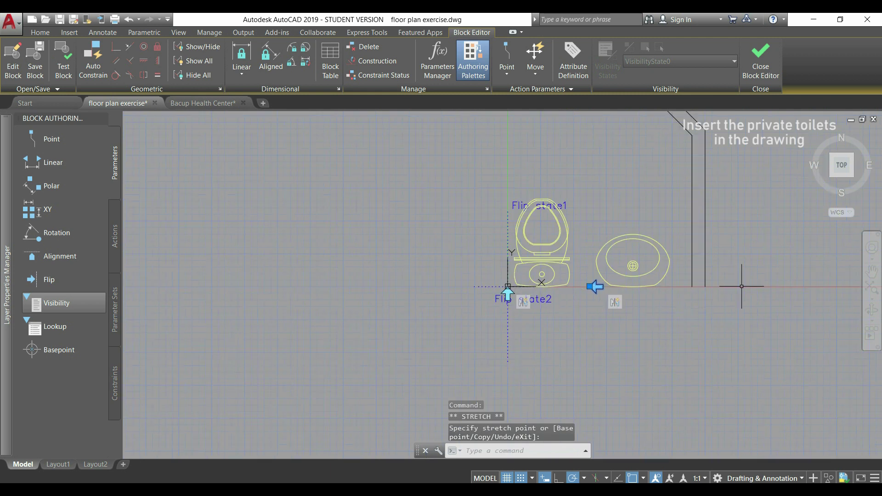
pyautogui.moveTo(755, 268); pyautogui.dragTo(686, 334, button='middle')
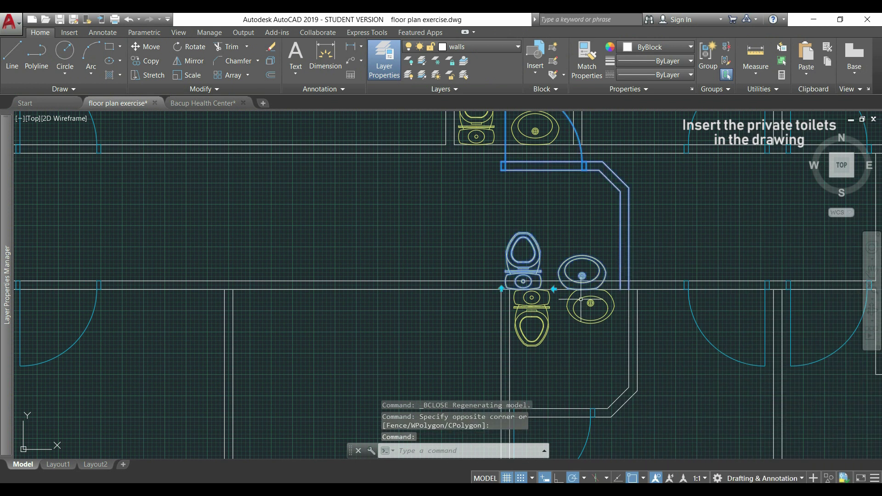
# Flip the toilet room block horizontally and drop a copy beside the yellow fixtures.
pyautogui.click(553, 289)
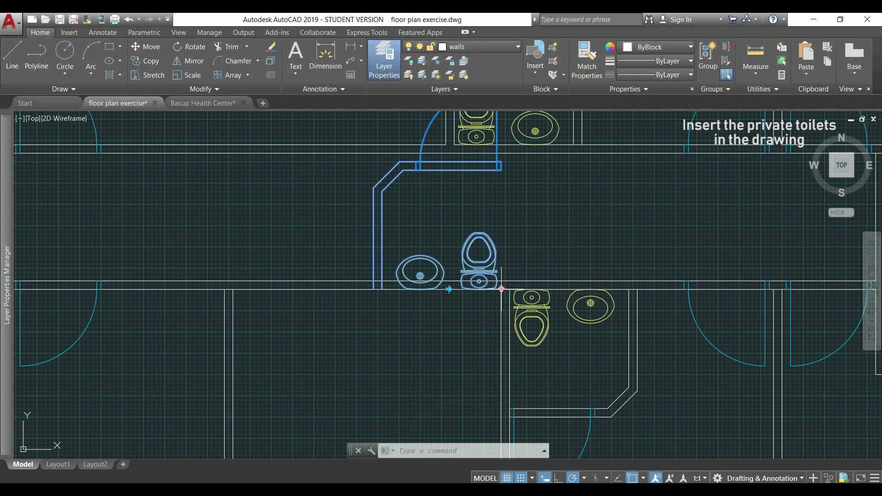
pyautogui.click(501, 289)
pyautogui.scroll(-1, 496, 228)
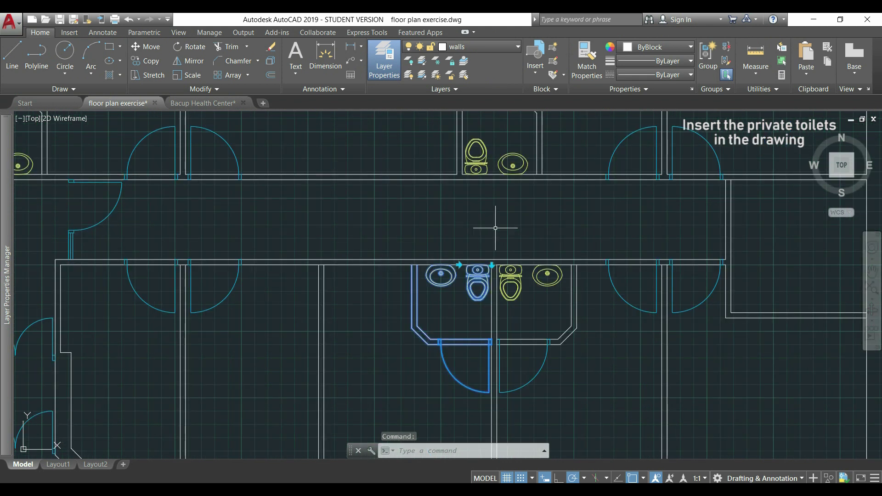
pyautogui.press('Escape')
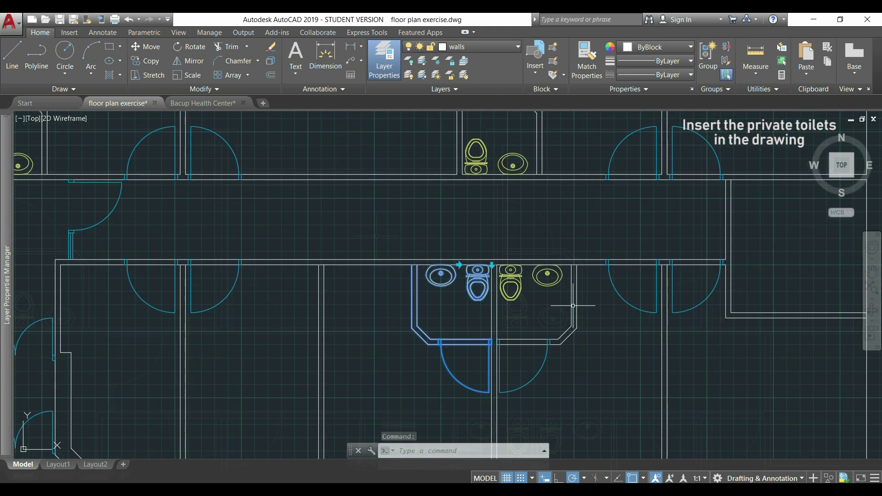
pyautogui.scroll(-2, 377, 236)
pyautogui.scroll(2, 377, 236)
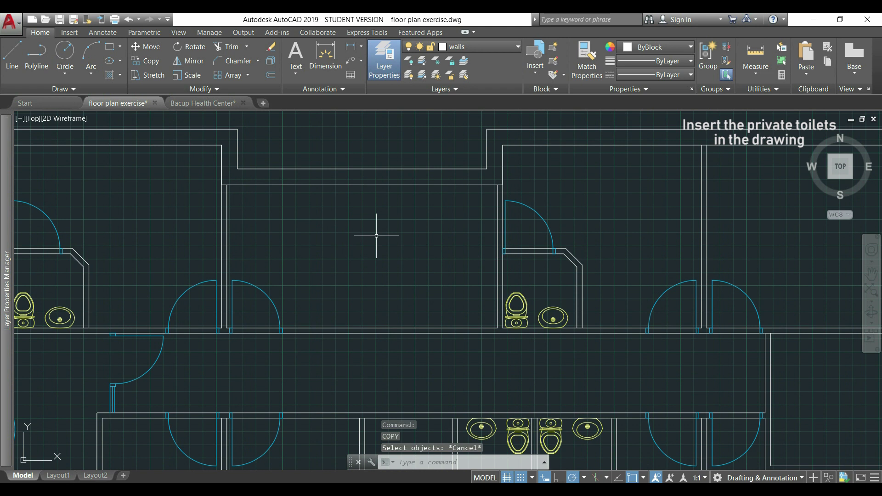
# Insert the toilet block at the upper room's wall endpoint.
pyautogui.click(536, 66)
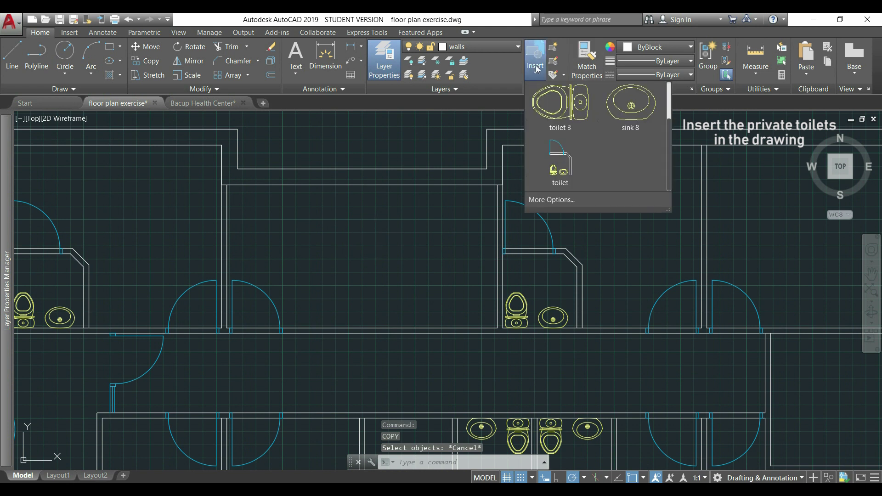
pyautogui.click(554, 173)
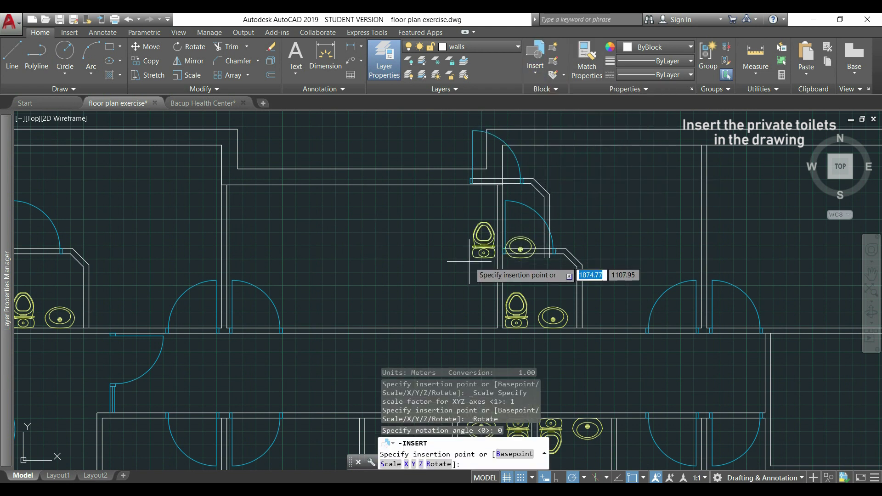
pyautogui.click(499, 328)
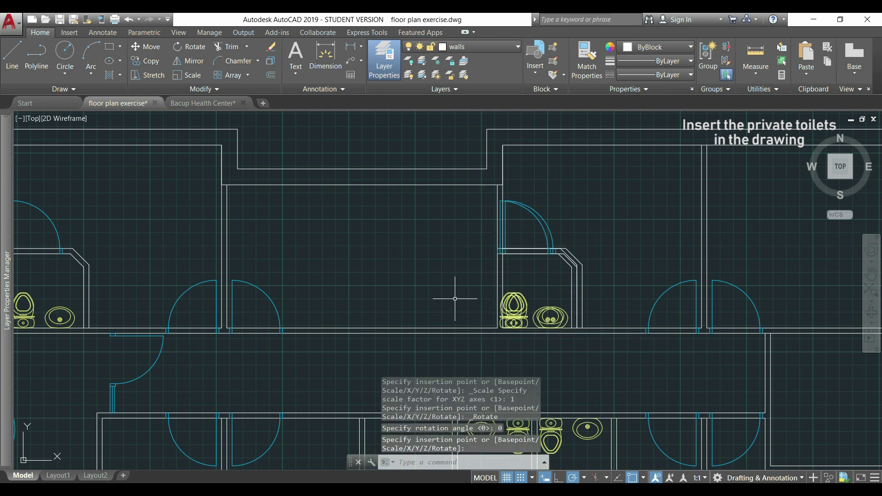
pyautogui.write('ro')
# Rotate the new toilet block 90° about its corner with RO.
pyautogui.press('Return')
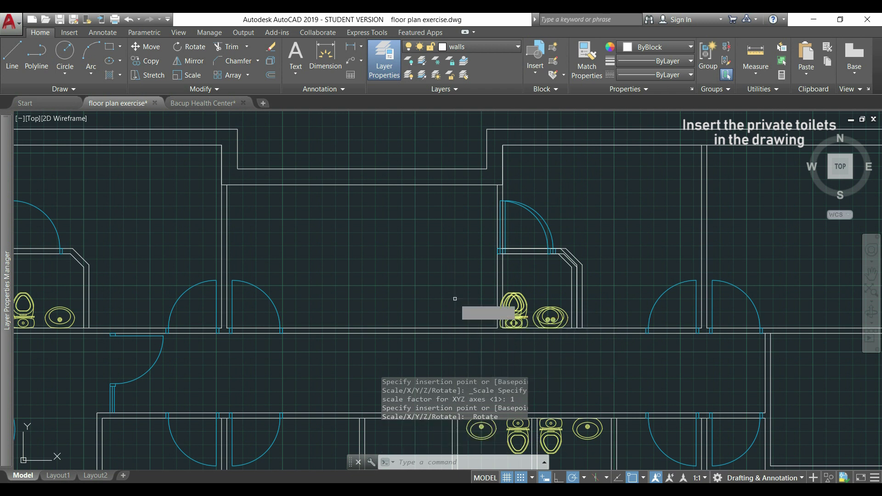
pyautogui.scroll(5, 510, 308)
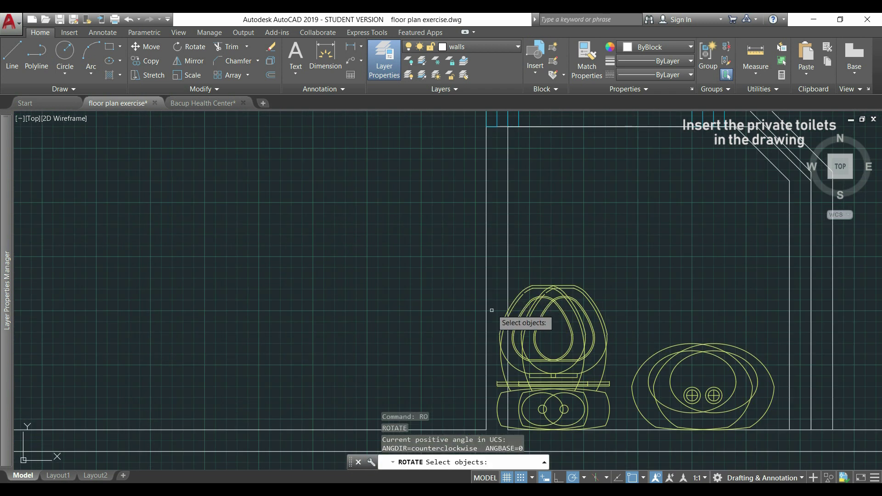
pyautogui.click(501, 349)
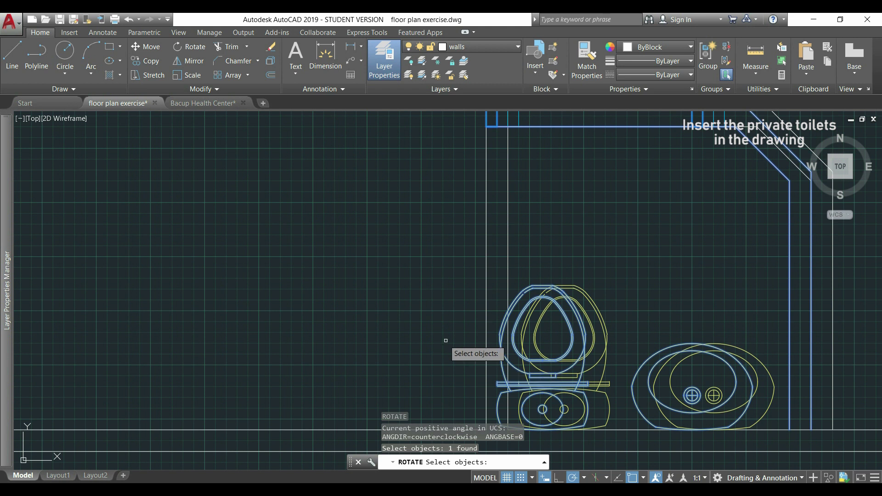
pyautogui.press('Return')
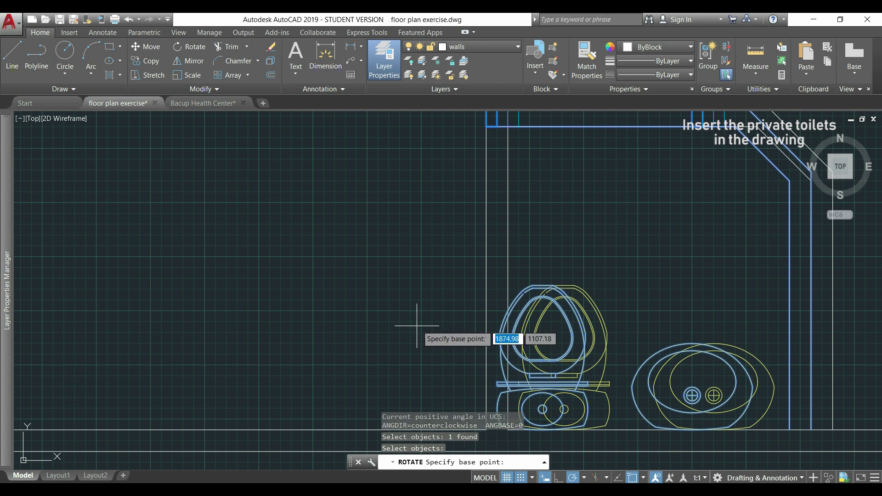
pyautogui.scroll(-2, 478, 314)
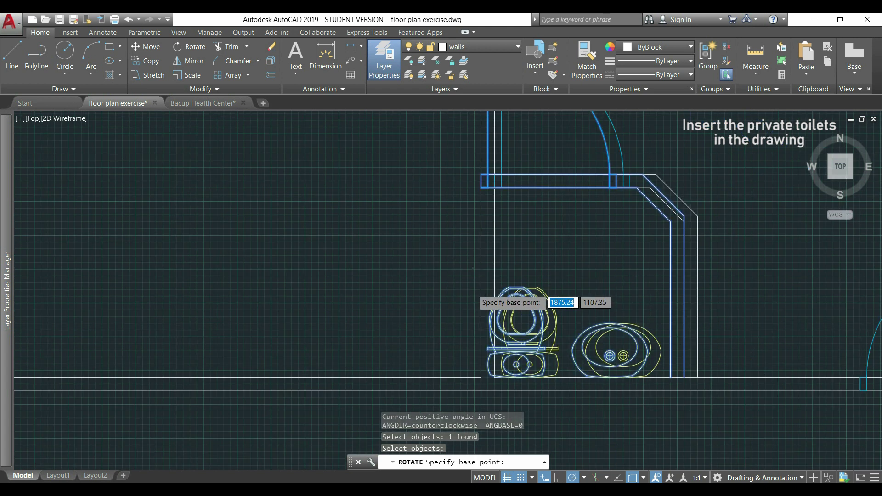
pyautogui.scroll(-3, 478, 312)
pyautogui.scroll(3, 478, 314)
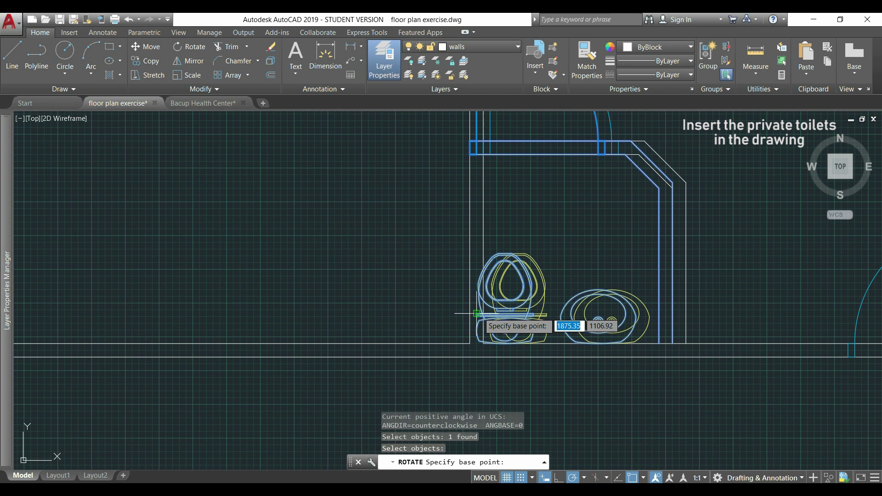
pyautogui.click(470, 343)
pyautogui.scroll(-1, 427, 345)
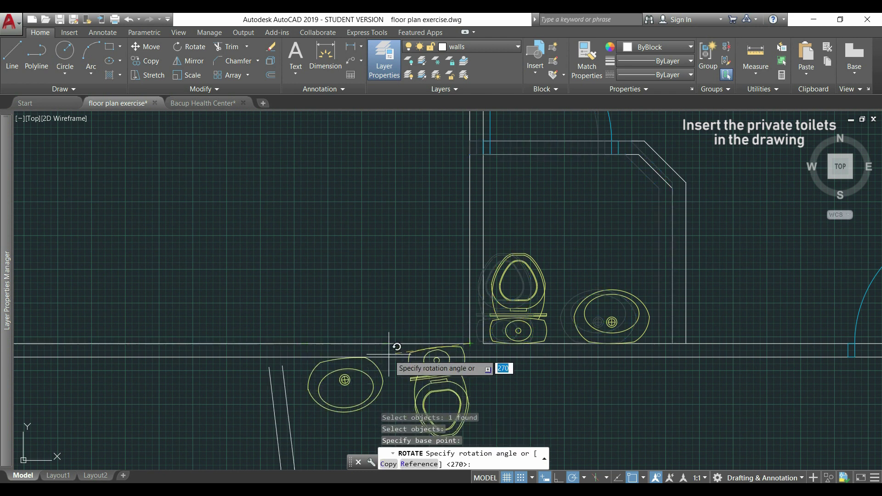
pyautogui.scroll(-2, 392, 343)
pyautogui.scroll(-2, 392, 343)
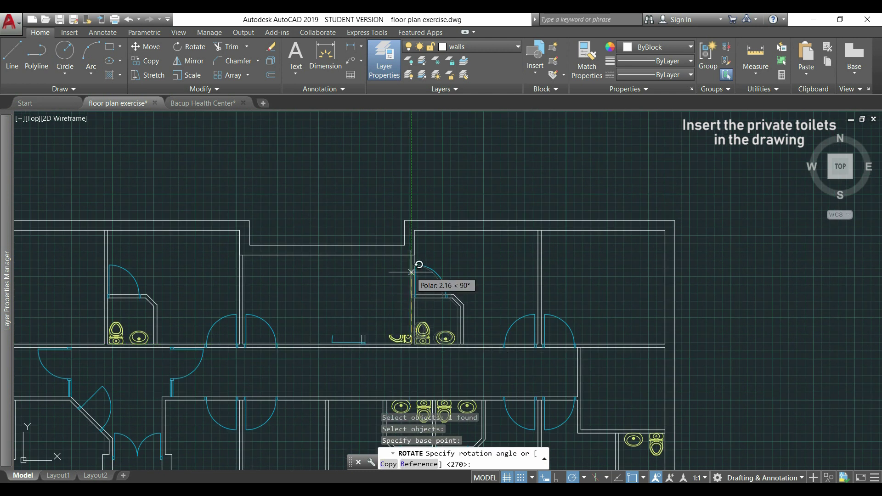
pyautogui.click(411, 264)
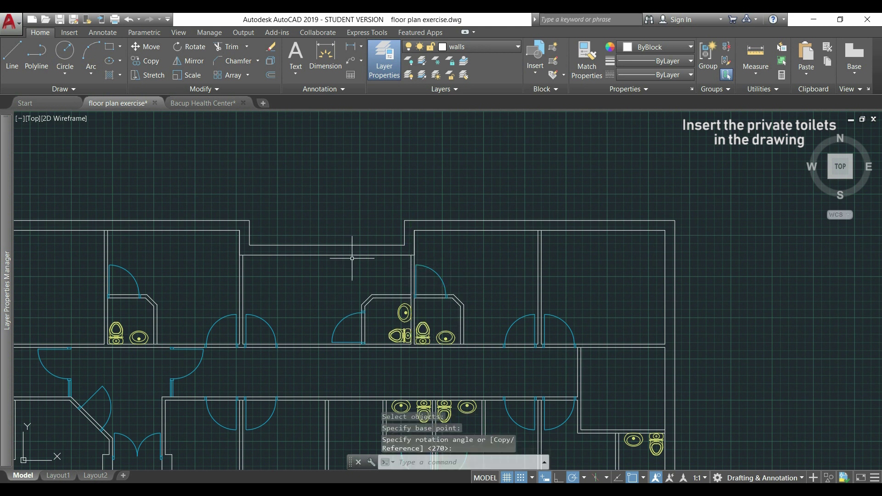
pyautogui.scroll(-5, 352, 258)
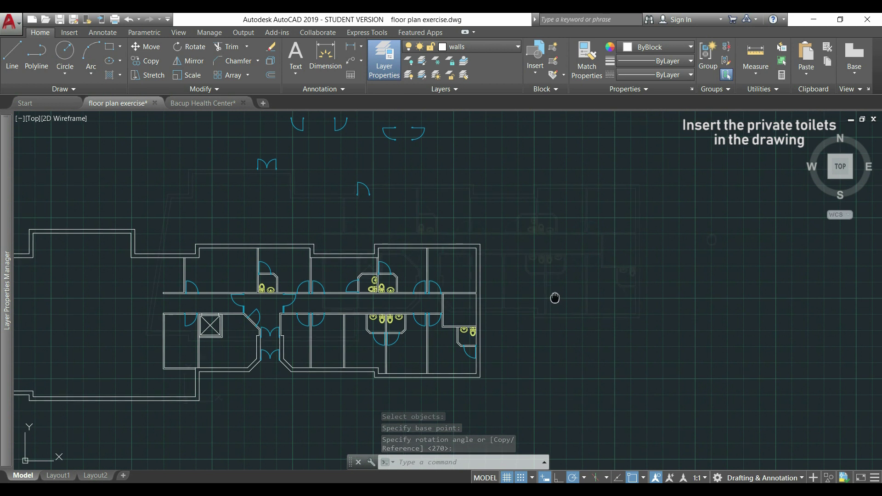
pyautogui.moveTo(556, 300); pyautogui.dragTo(729, 252, button='middle')
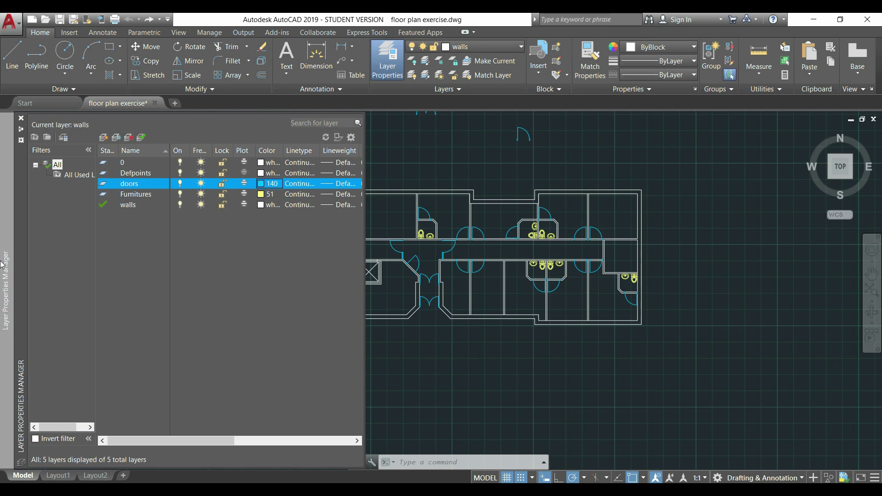
# Change the doors layer colour to yellow (colour 51) in Layer Properties.
pyautogui.click(261, 187)
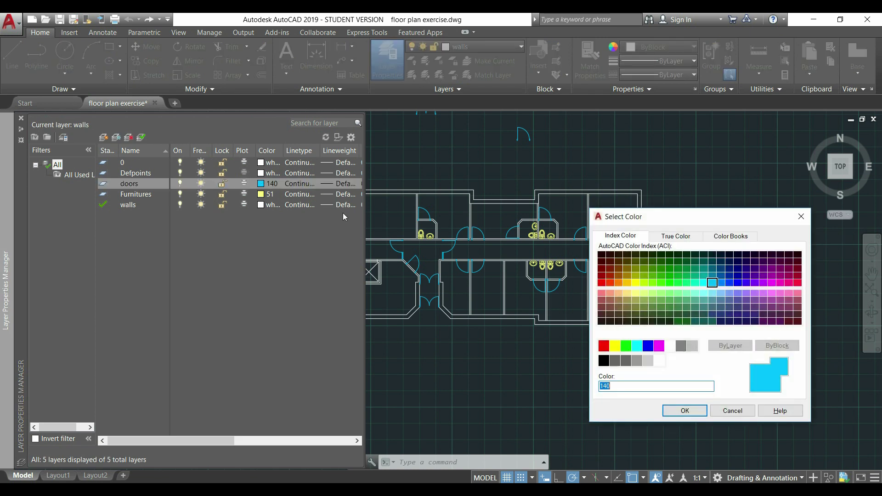
pyautogui.click(635, 293)
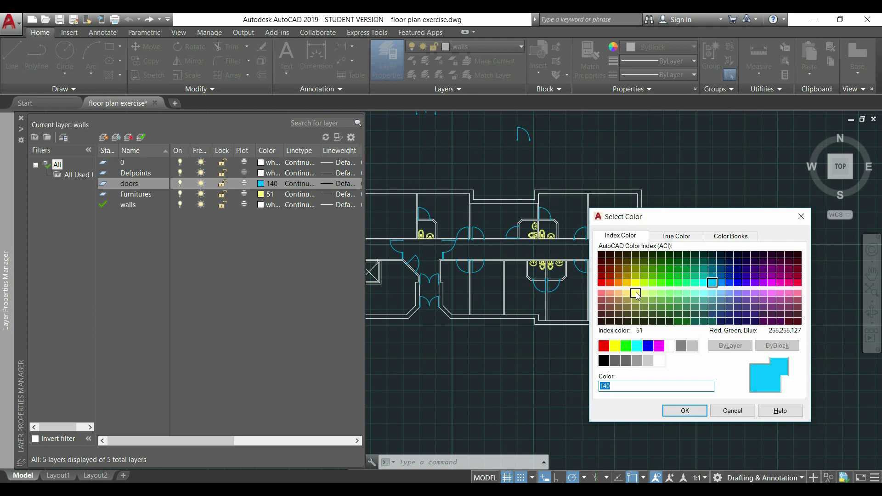
pyautogui.click(684, 412)
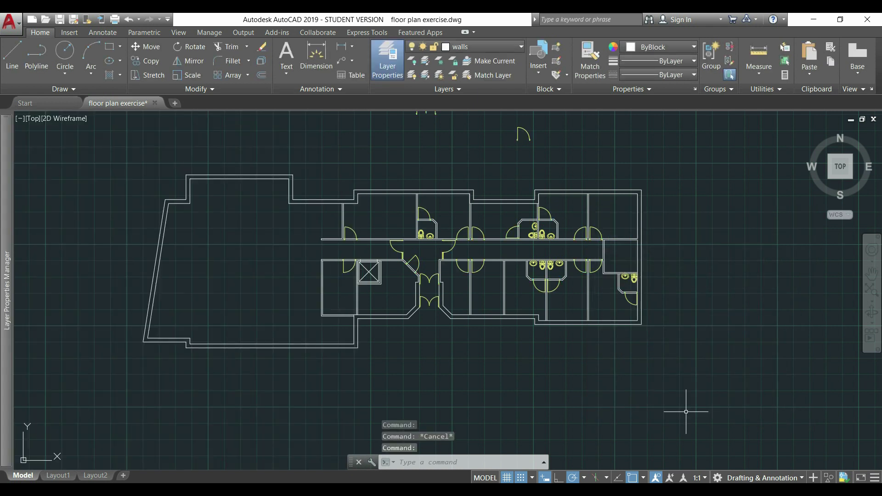